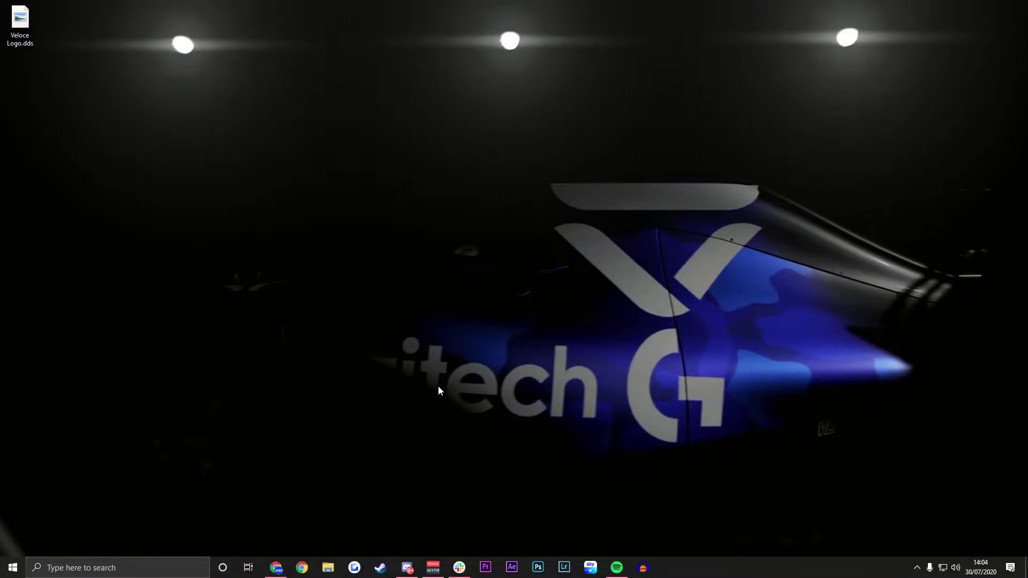
- Bring up the Ego ERP Archiver itch.io page and open its download dialog
{"action": "left_click_drag", "start_coordinate": [495, 142], "coordinate": [786, 361]}
{"action": "left_click", "coordinate": [275, 568]}
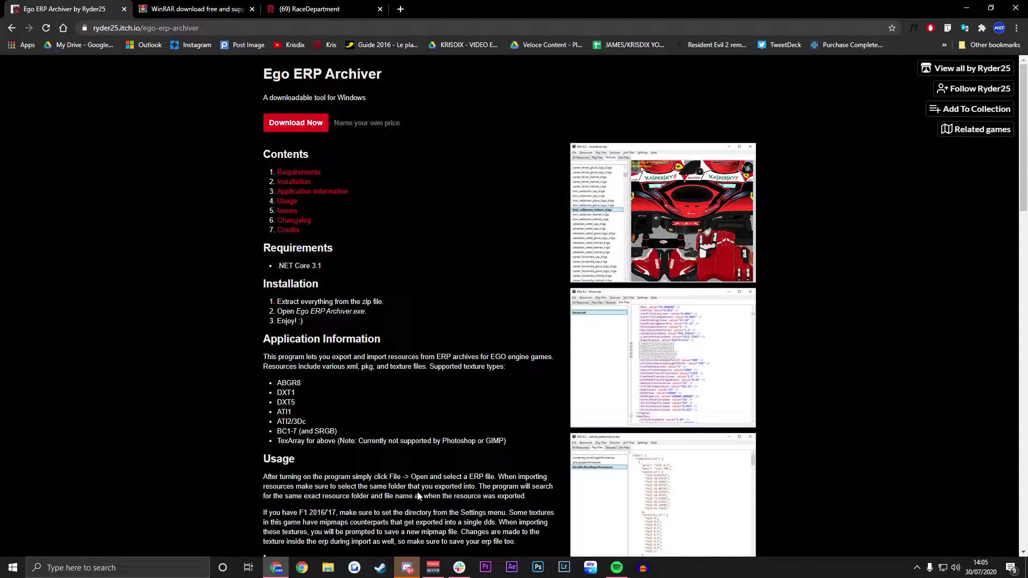
{"action": "left_click_drag", "start_coordinate": [264, 82], "coordinate": [381, 80]}
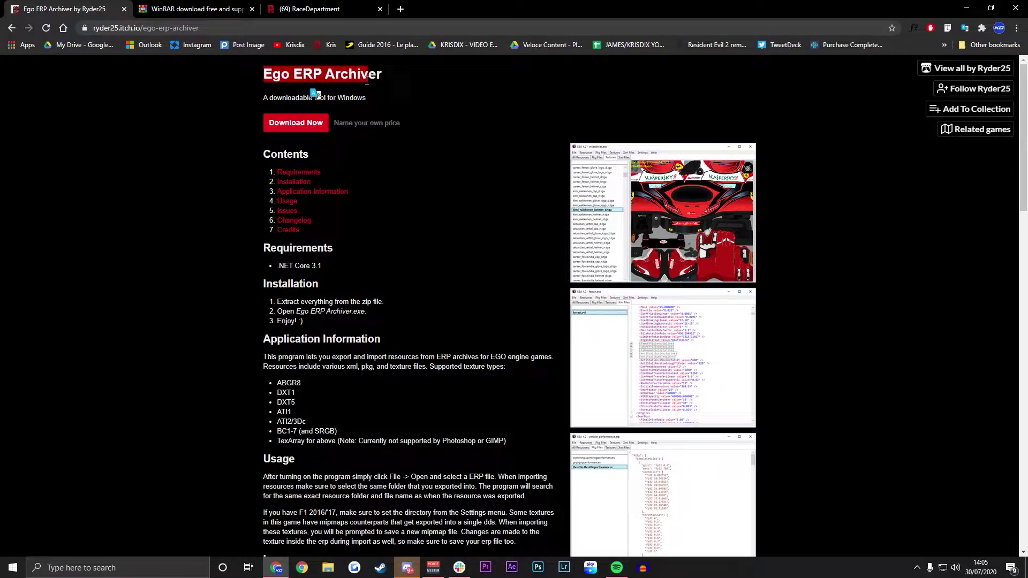
{"action": "left_click", "coordinate": [316, 96]}
{"action": "left_click", "coordinate": [295, 124]}
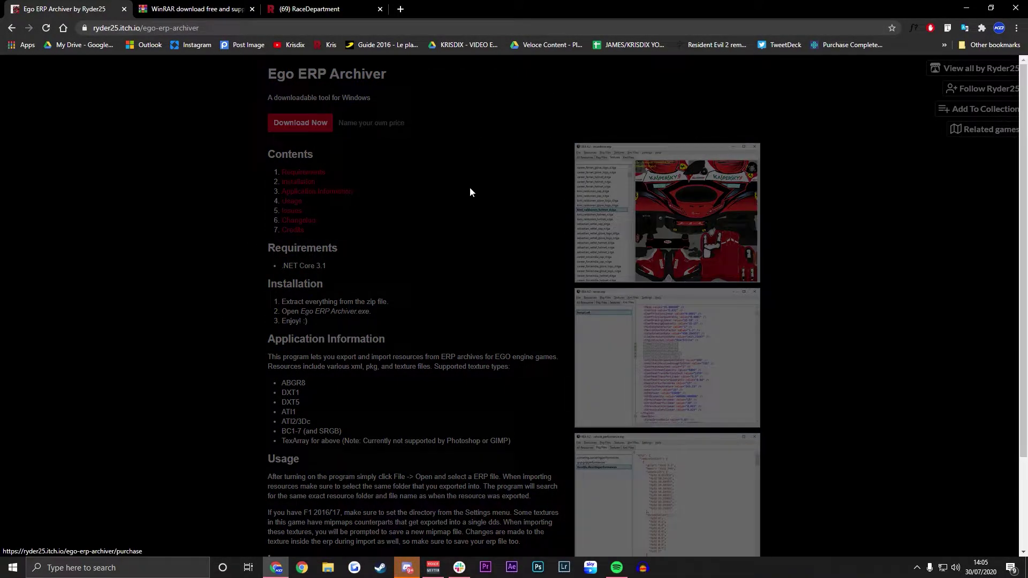
{"action": "left_click", "coordinate": [182, 221]}
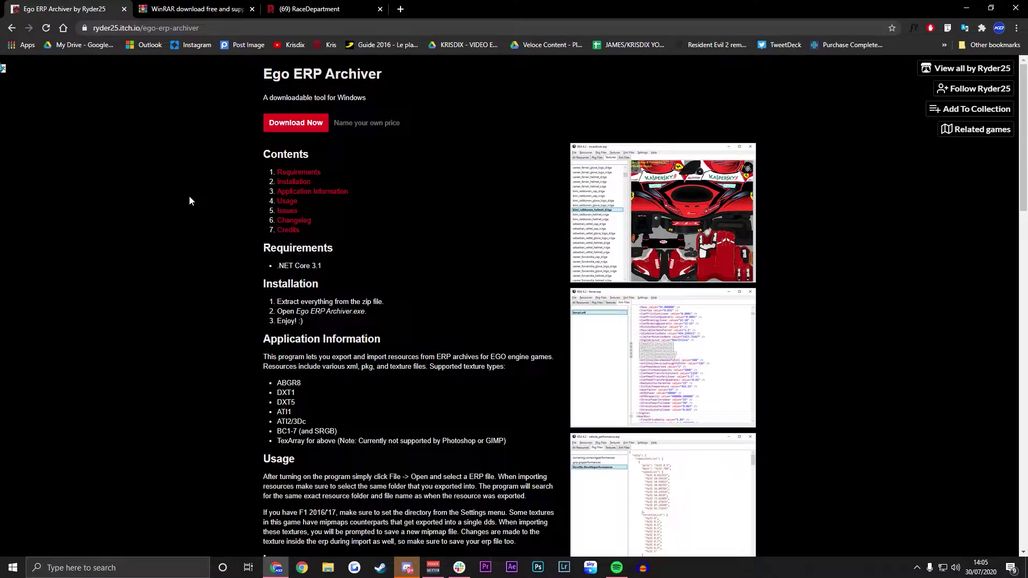
{"action": "left_click", "coordinate": [296, 123]}
- Enter 69.00 as the price, then skip payment and save the 7.1.0 zip to the Desktop
{"action": "left_click", "coordinate": [379, 217]}
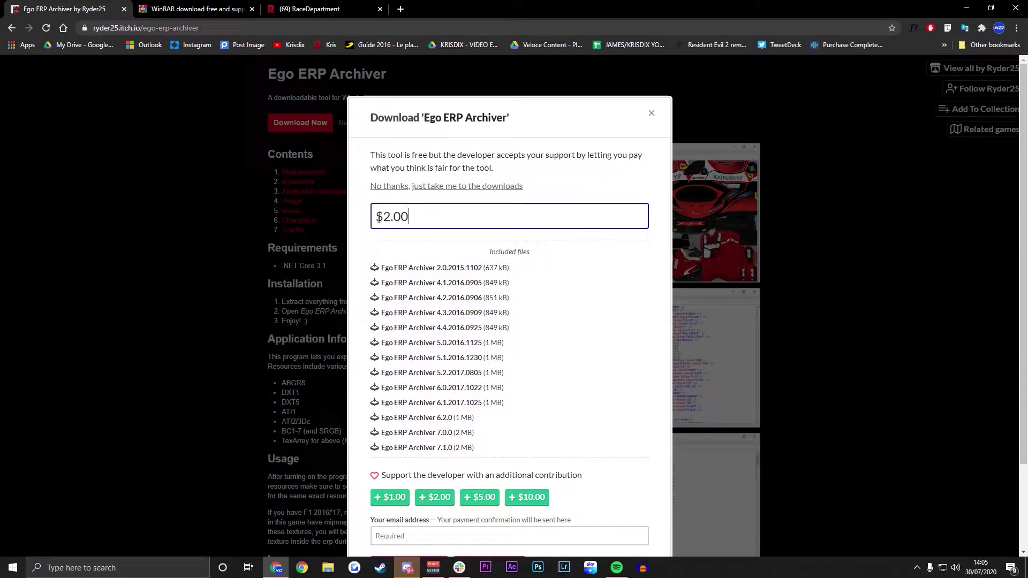
{"action": "type", "text": "69"}
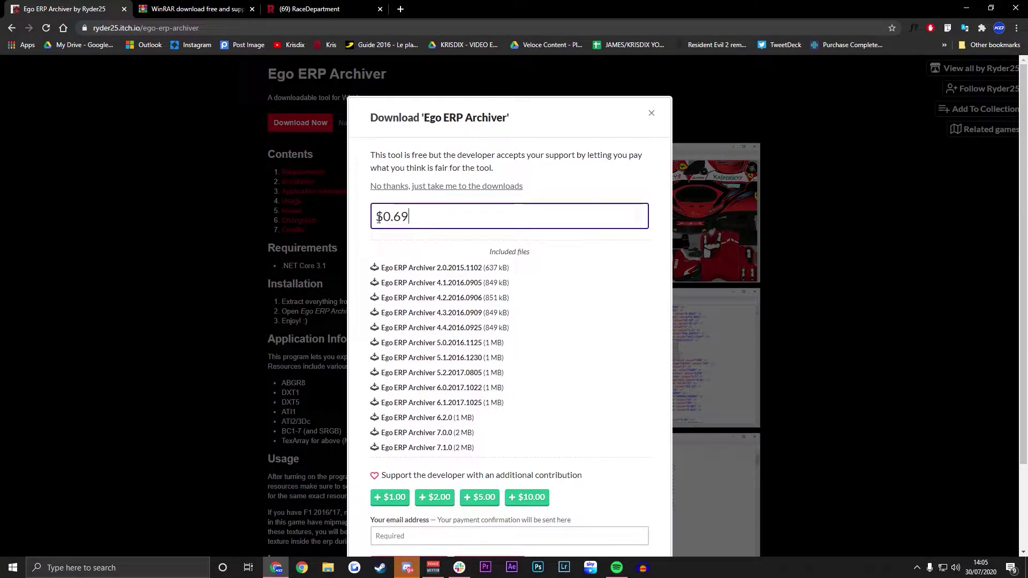
{"action": "type", "text": ".00"}
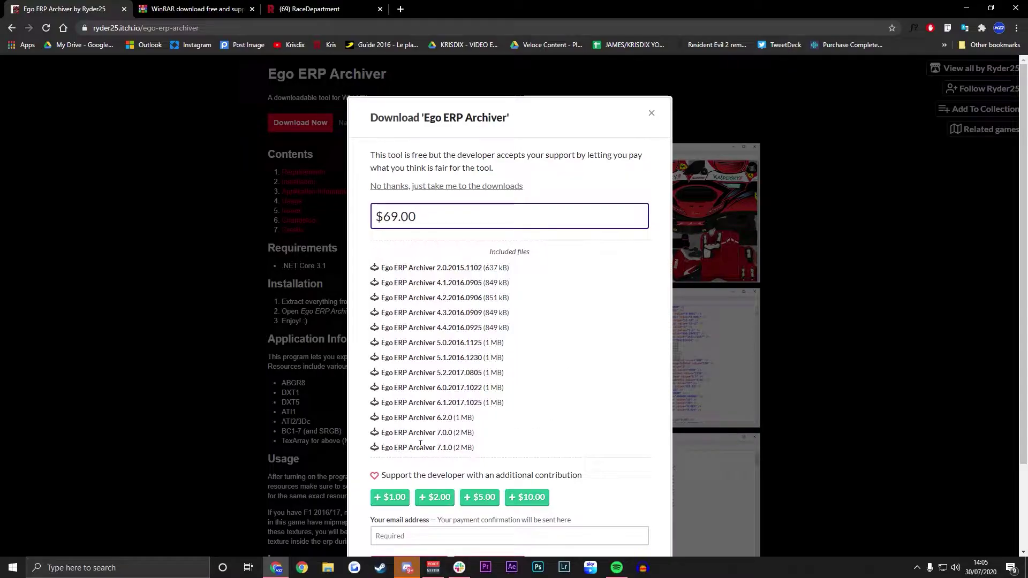
{"action": "left_click", "coordinate": [444, 185]}
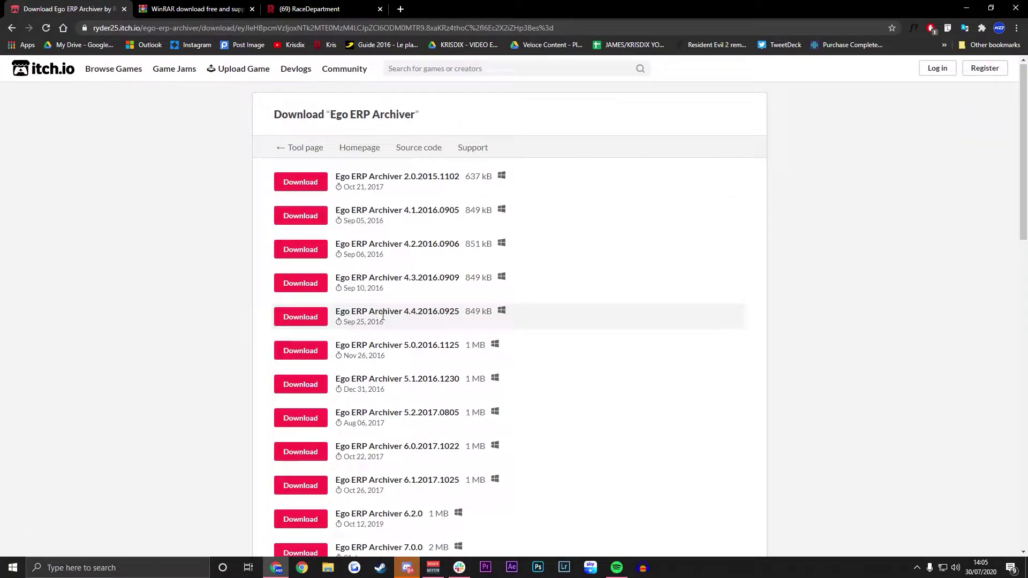
{"action": "scroll", "coordinate": [336, 408], "scroll_direction": "down", "scroll_amount": 4}
{"action": "left_click_drag", "start_coordinate": [445, 379], "coordinate": [359, 368]}
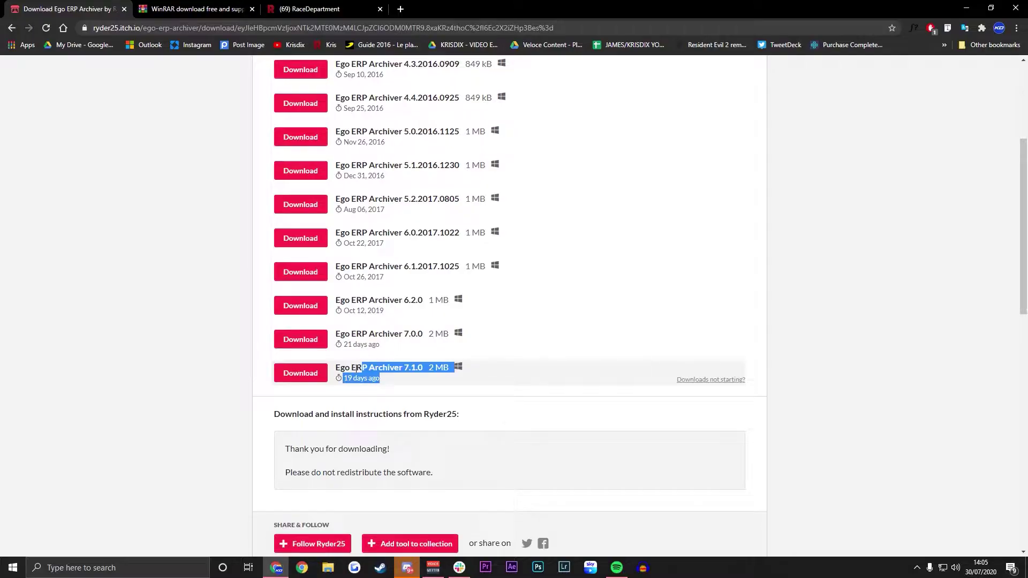
{"action": "left_click", "coordinate": [459, 374]}
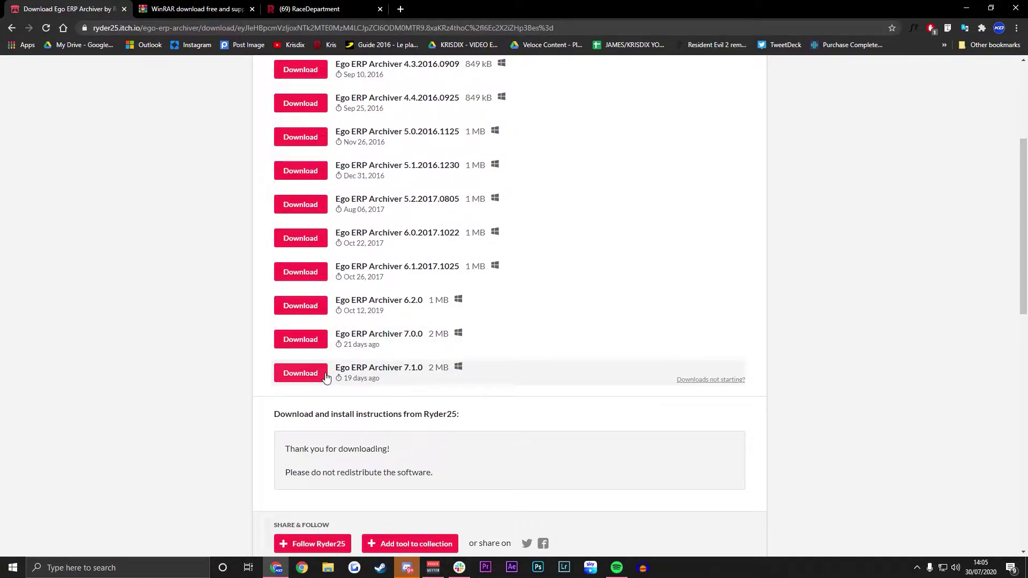
{"action": "left_click", "coordinate": [299, 373]}
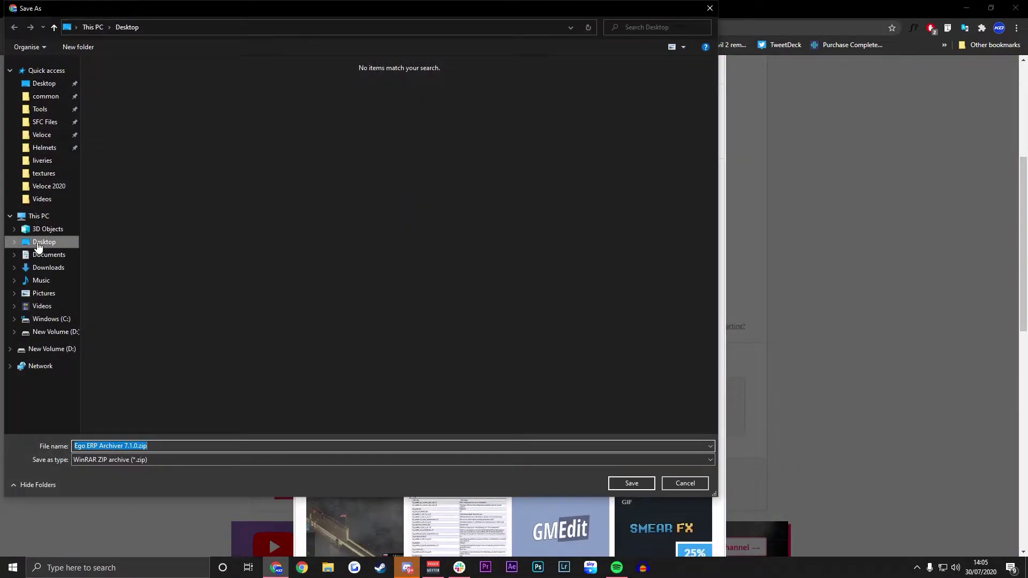
{"action": "left_click", "coordinate": [616, 482]}
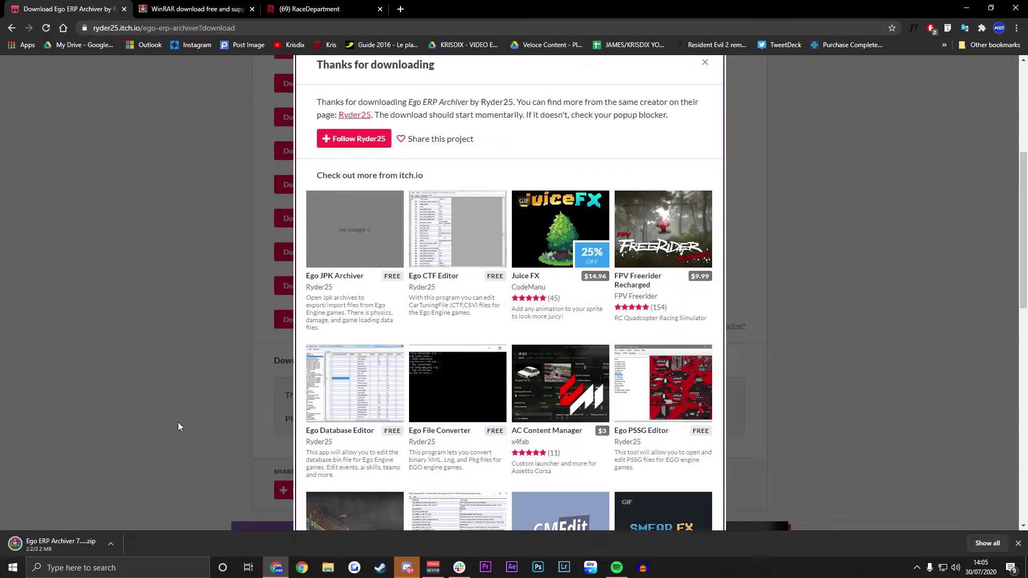
- Close itch.io, save winrar-x64-591.exe from win-rar.com to the Desktop, and close that tab
{"action": "left_click", "coordinate": [124, 9]}
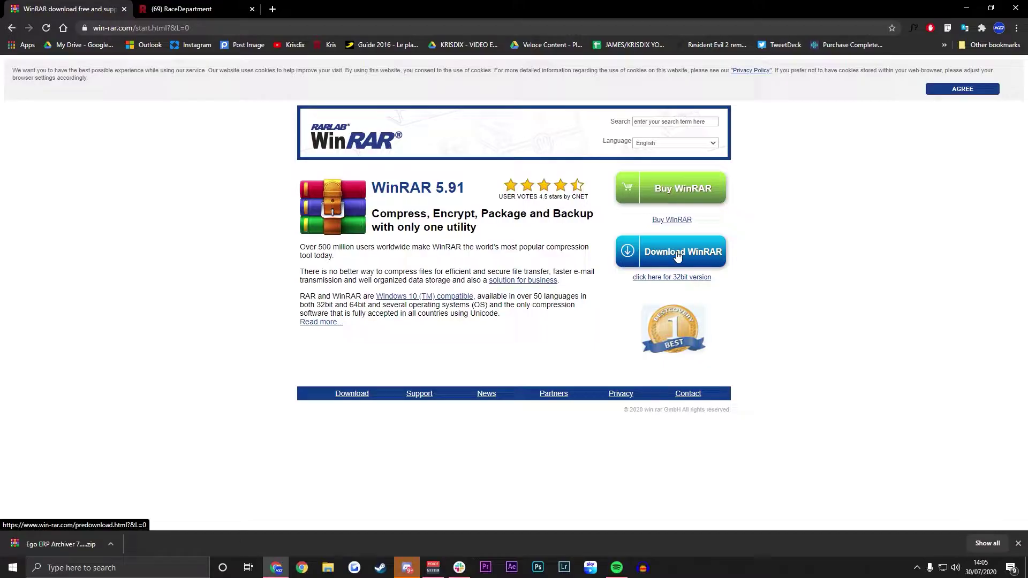
{"action": "left_click", "coordinate": [693, 263]}
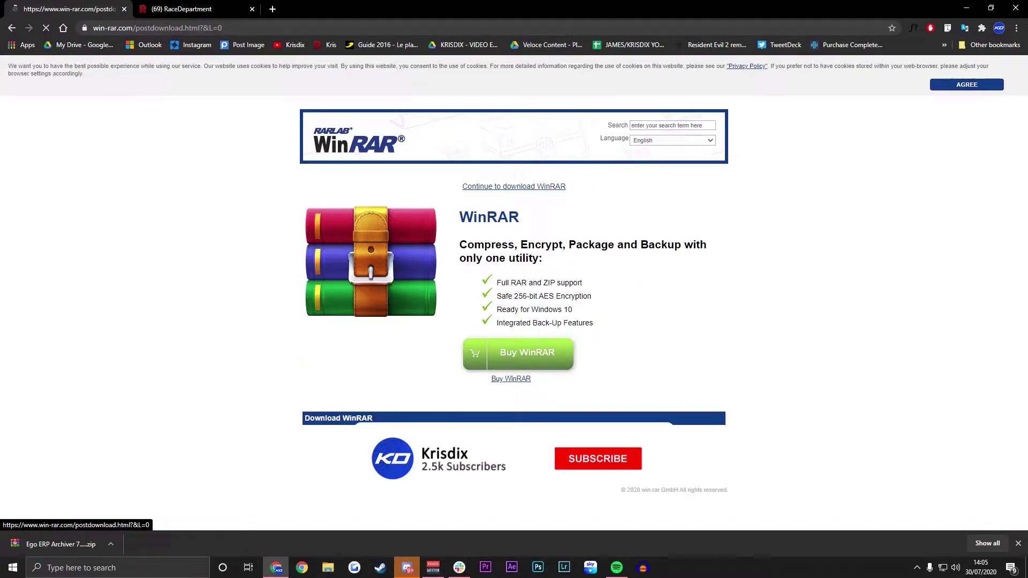
{"action": "left_click", "coordinate": [523, 459]}
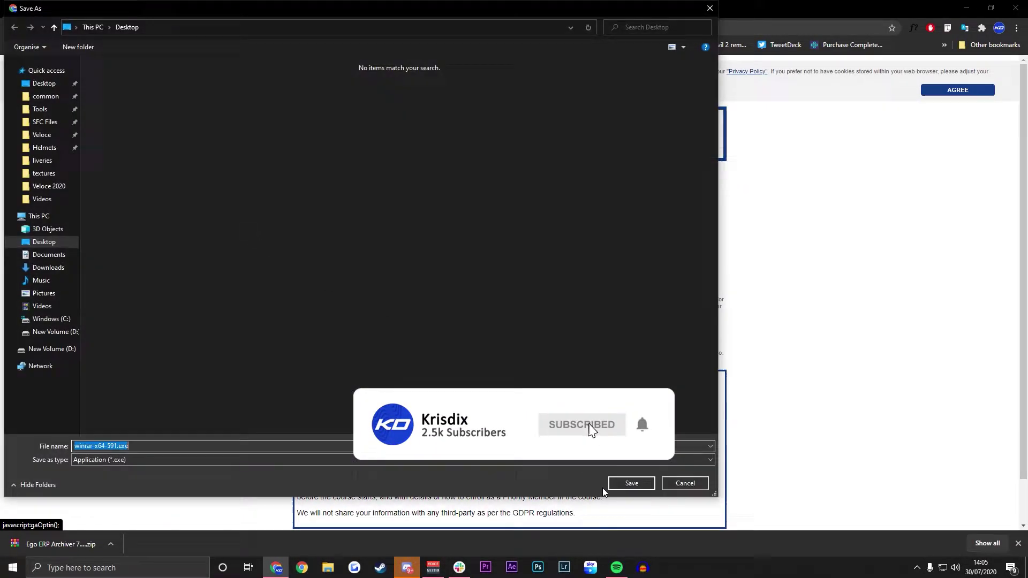
{"action": "left_click", "coordinate": [618, 483]}
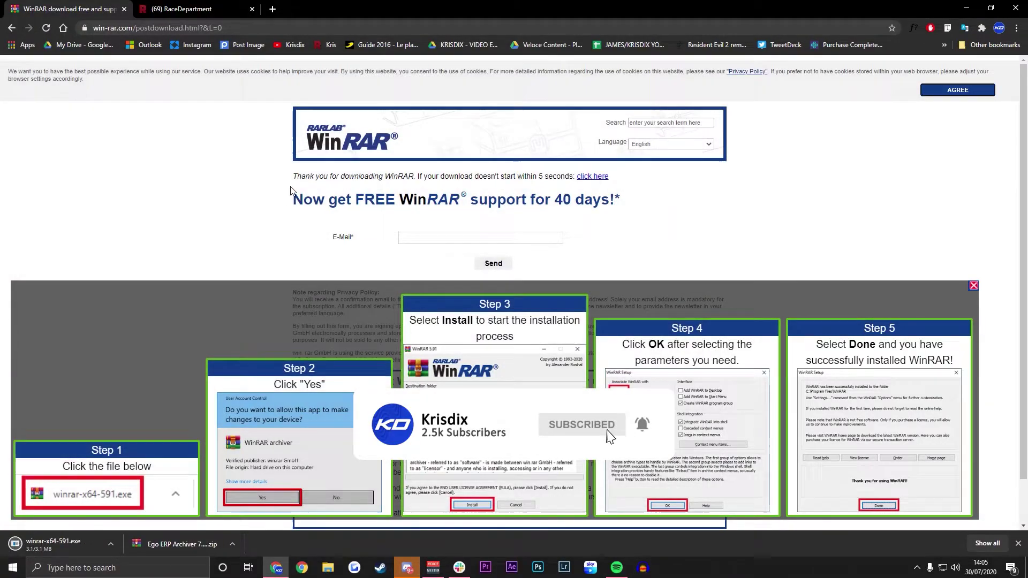
{"action": "left_click", "coordinate": [127, 9]}
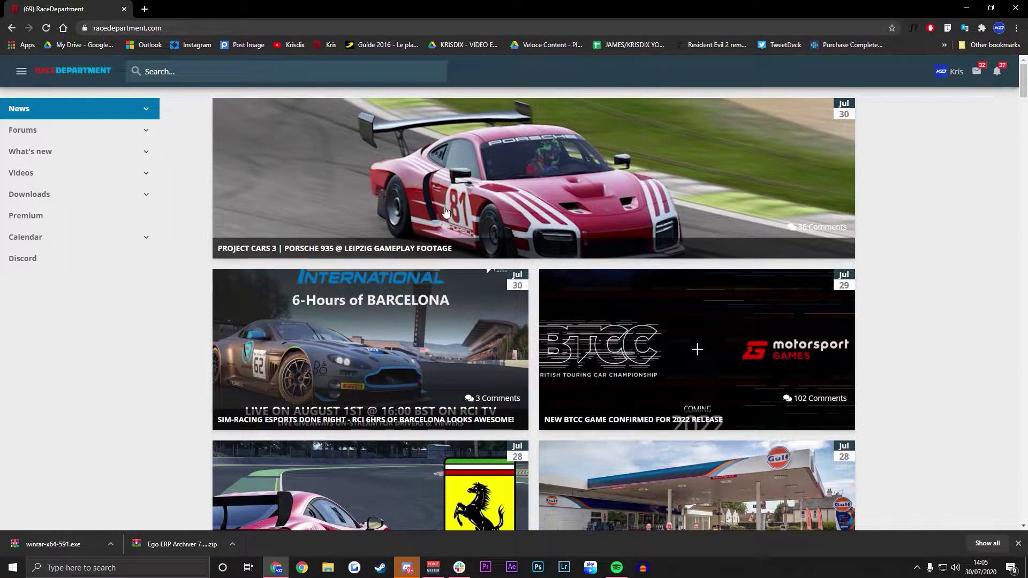
- Browse RaceDepartment's F1 2020 mods list to page 8
{"action": "left_click", "coordinate": [32, 197]}
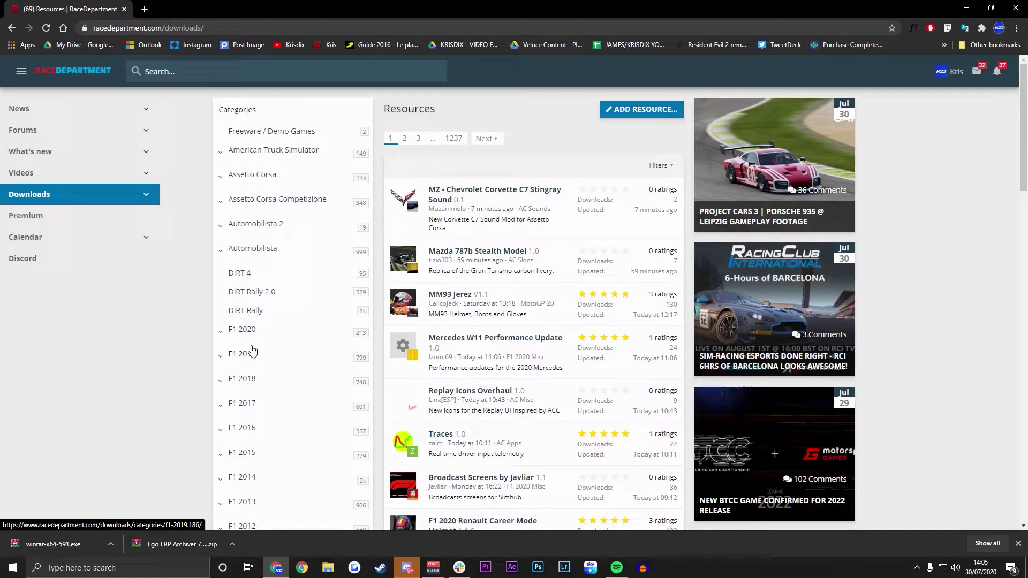
{"action": "left_click", "coordinate": [244, 336]}
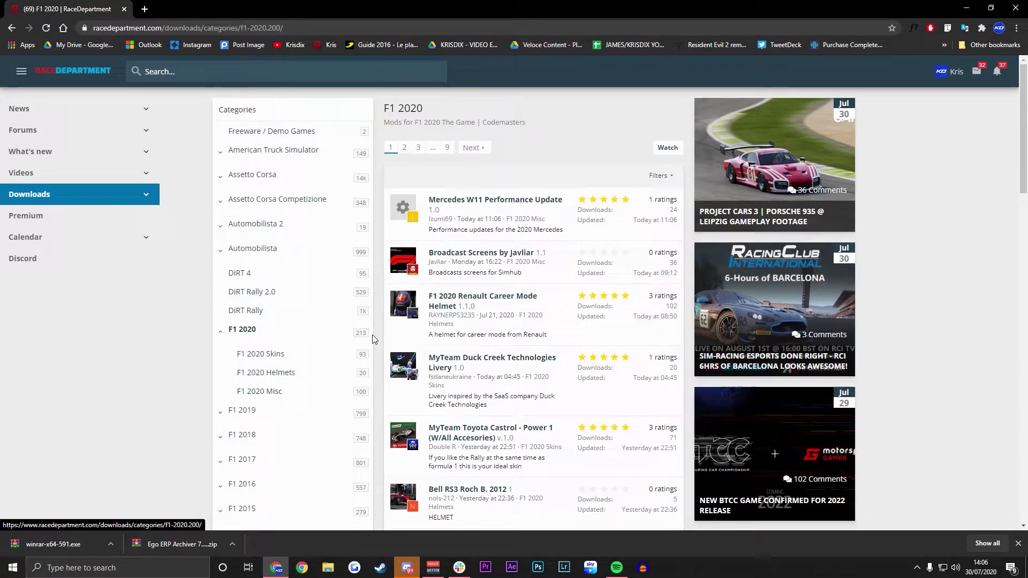
{"action": "left_click", "coordinate": [448, 150]}
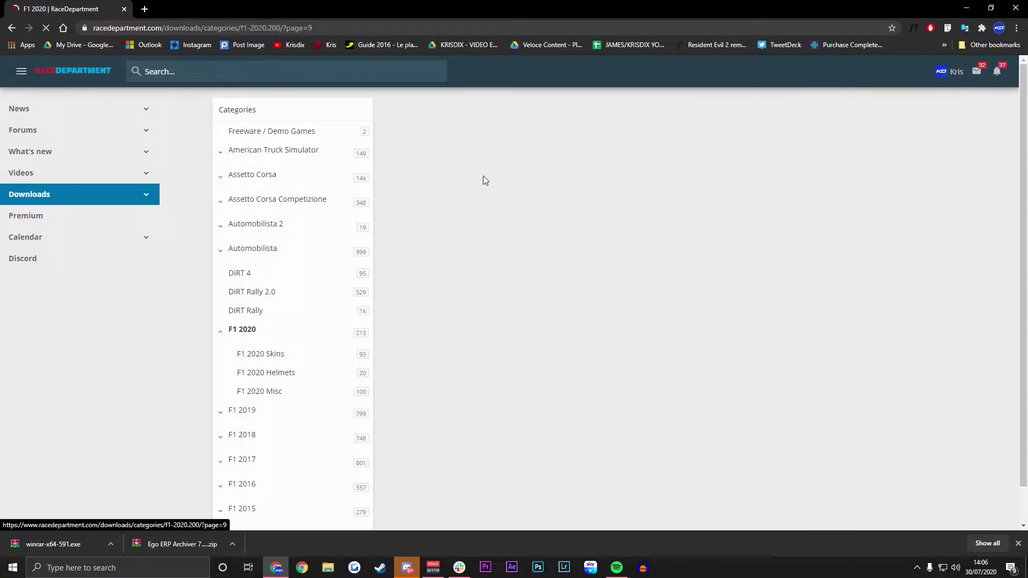
{"action": "scroll", "coordinate": [491, 299], "scroll_direction": "down", "scroll_amount": 2}
{"action": "scroll", "coordinate": [491, 299], "scroll_direction": "down", "scroll_amount": 4}
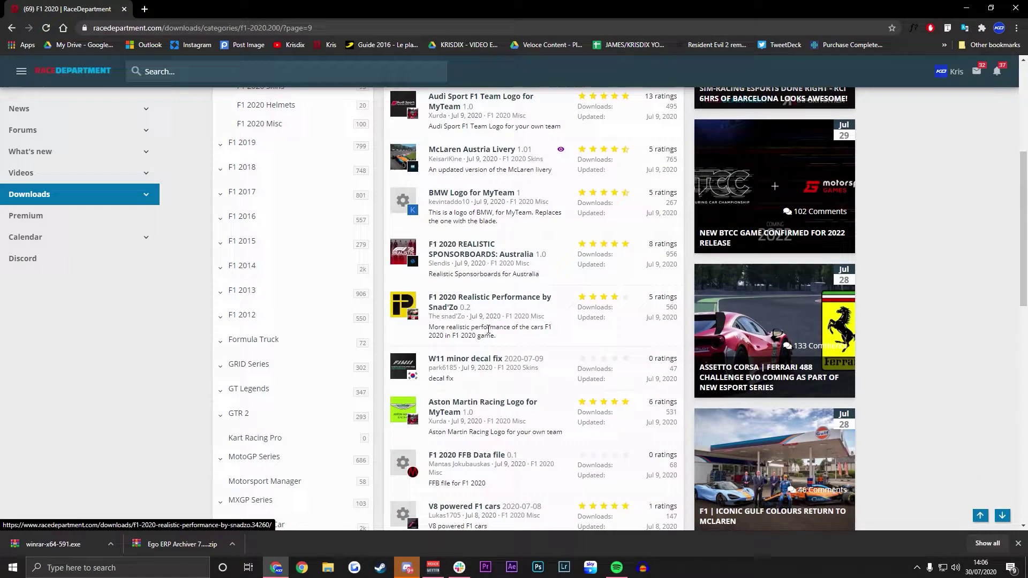
{"action": "scroll", "coordinate": [464, 322], "scroll_direction": "down", "scroll_amount": 4}
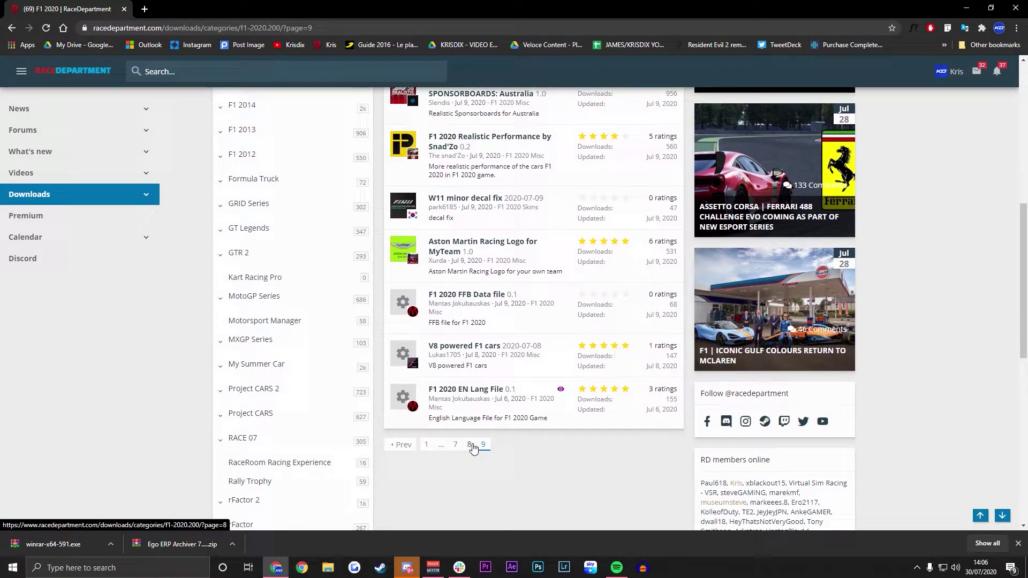
{"action": "left_click", "coordinate": [470, 445]}
{"action": "scroll", "coordinate": [467, 310], "scroll_direction": "down", "scroll_amount": 2}
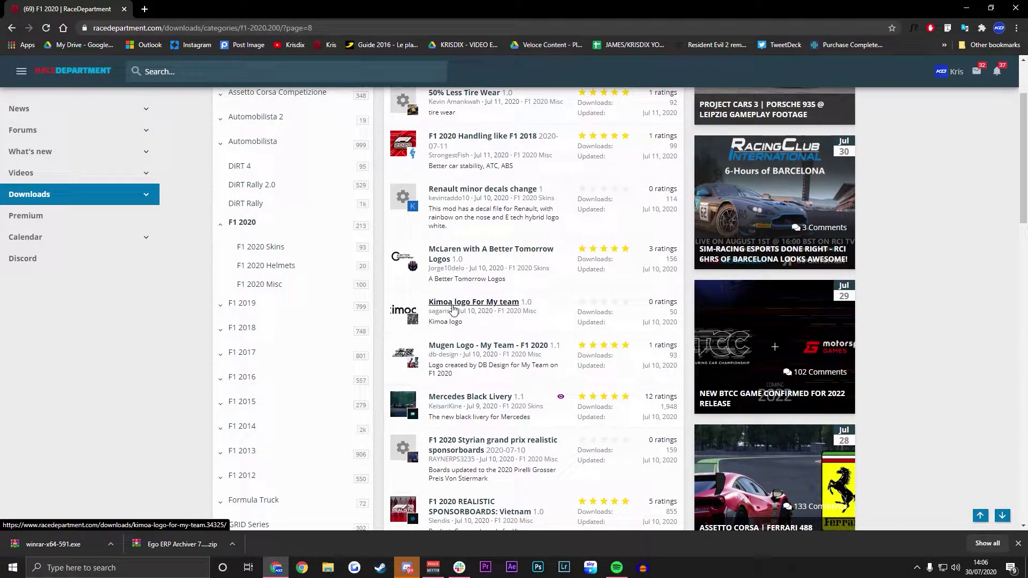
{"action": "scroll", "coordinate": [510, 348], "scroll_direction": "down", "scroll_amount": 6}
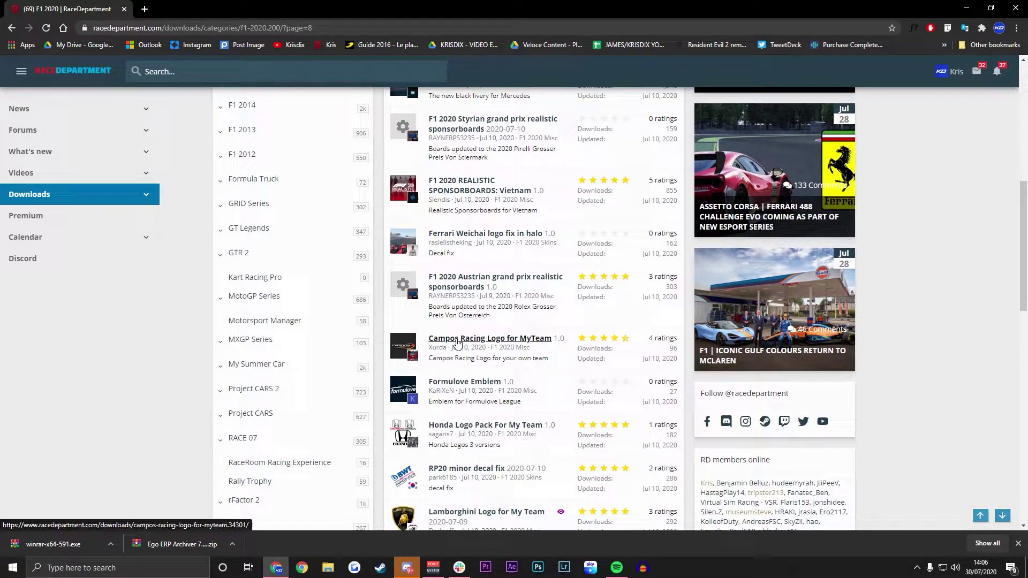
- Open the Campos Racing Logo for MyTeam resource and save CamposRacing_Logo.zip
{"action": "left_click", "coordinate": [454, 339]}
{"action": "scroll", "coordinate": [444, 396], "scroll_direction": "down", "scroll_amount": 2}
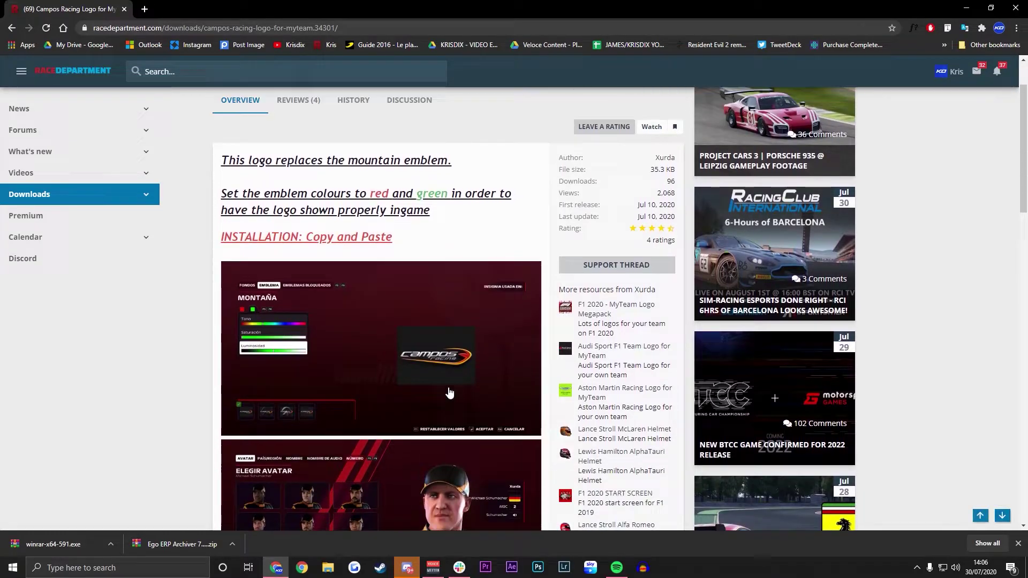
{"action": "scroll", "coordinate": [449, 392], "scroll_direction": "up", "scroll_amount": 2}
{"action": "left_click", "coordinate": [648, 123]}
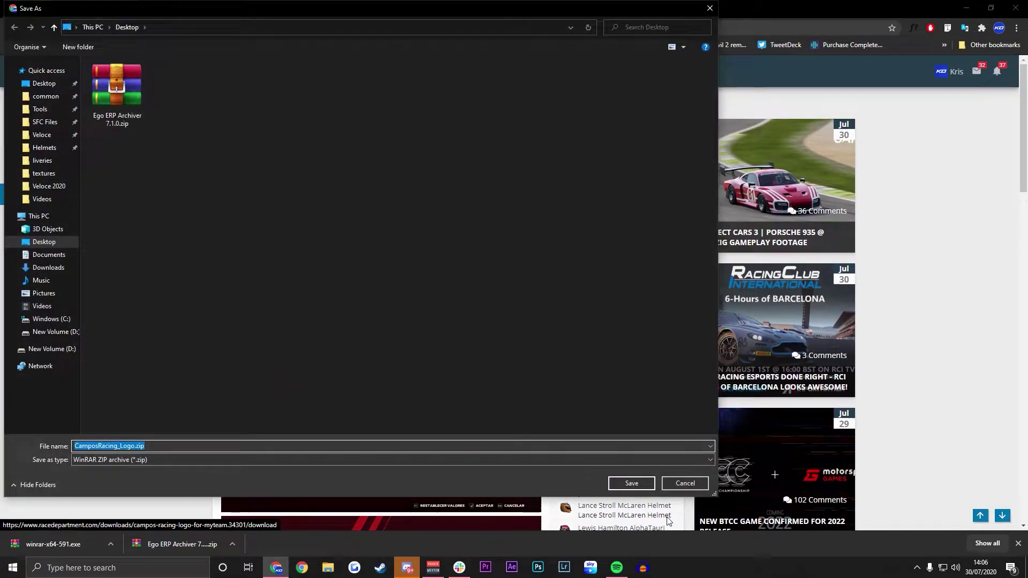
{"action": "left_click", "coordinate": [642, 485]}
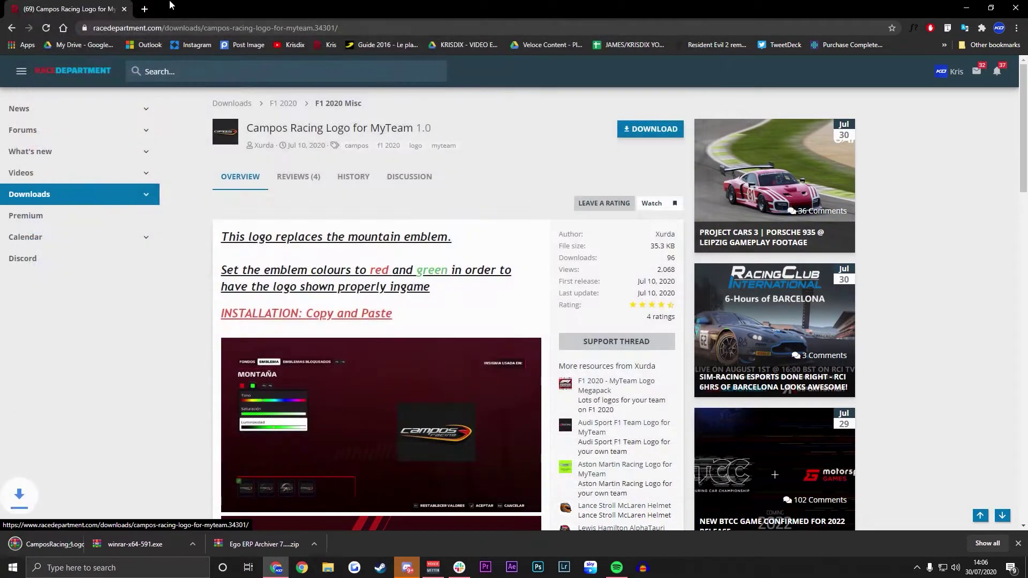
- Close Chrome and extract the Ego ERP Archiver folder from its zip onto the desktop
{"action": "left_click", "coordinate": [124, 9]}
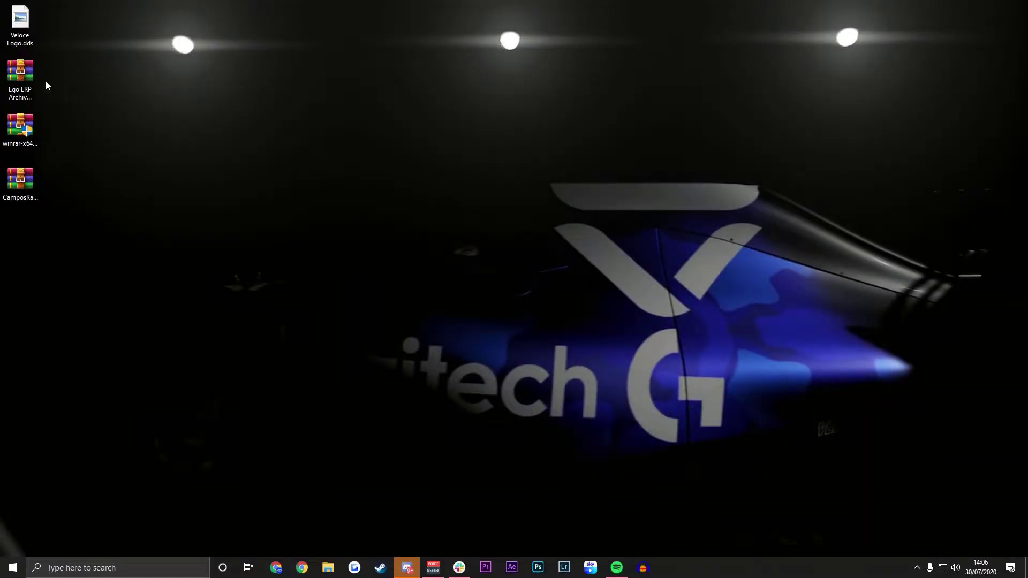
{"action": "double_click", "coordinate": [17, 79]}
{"action": "left_click", "coordinate": [332, 192]}
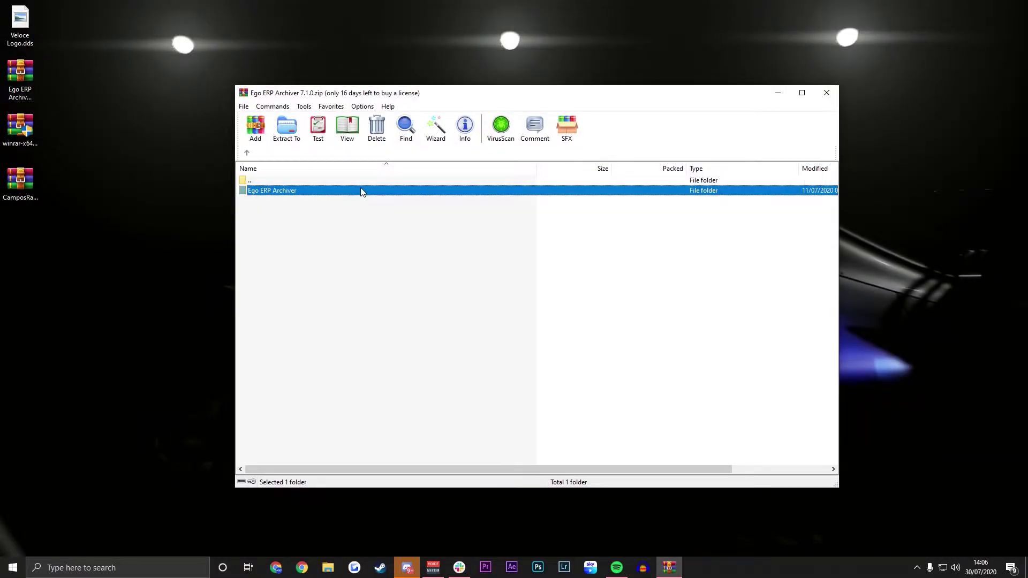
{"action": "left_click_drag", "start_coordinate": [168, 276], "coordinate": [169, 275]}
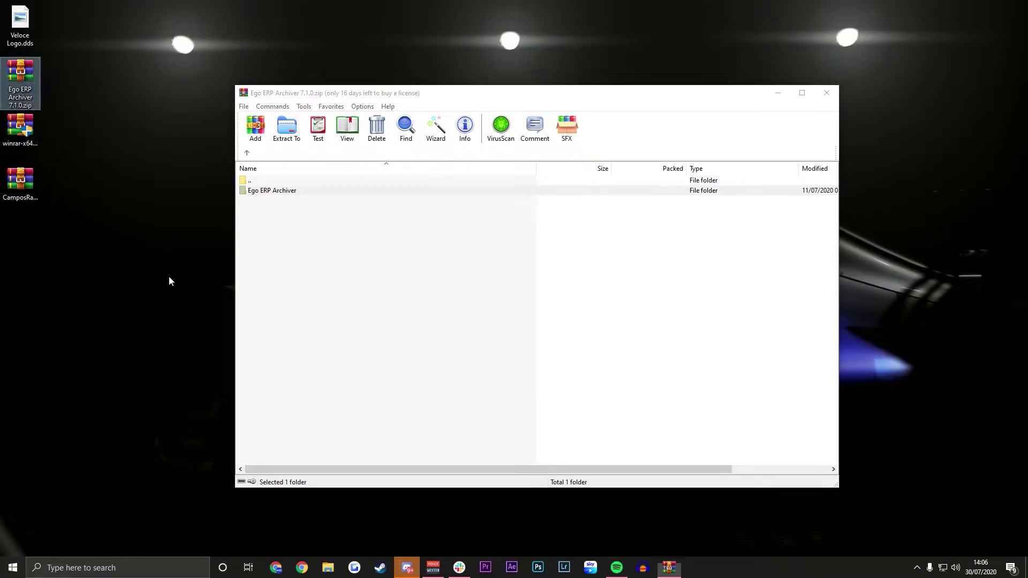
{"action": "left_click", "coordinate": [825, 94]}
- Delete the Ego ERP Archiver zip, run the WinRAR installer, then delete the installer
{"action": "left_click", "coordinate": [30, 78]}
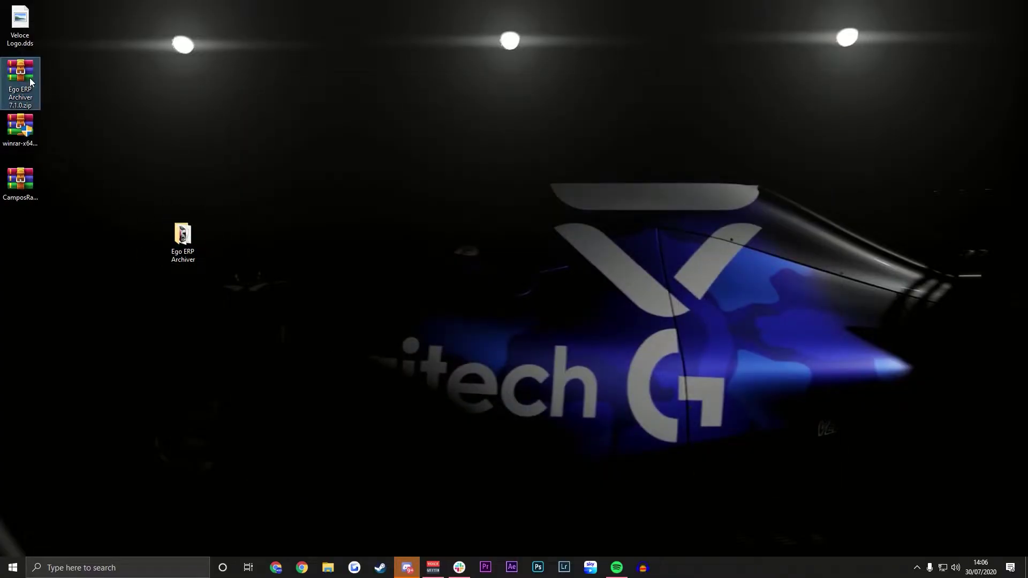
{"action": "key", "text": "Delete"}
{"action": "left_click", "coordinate": [23, 117]}
{"action": "double_click", "coordinate": [24, 119]}
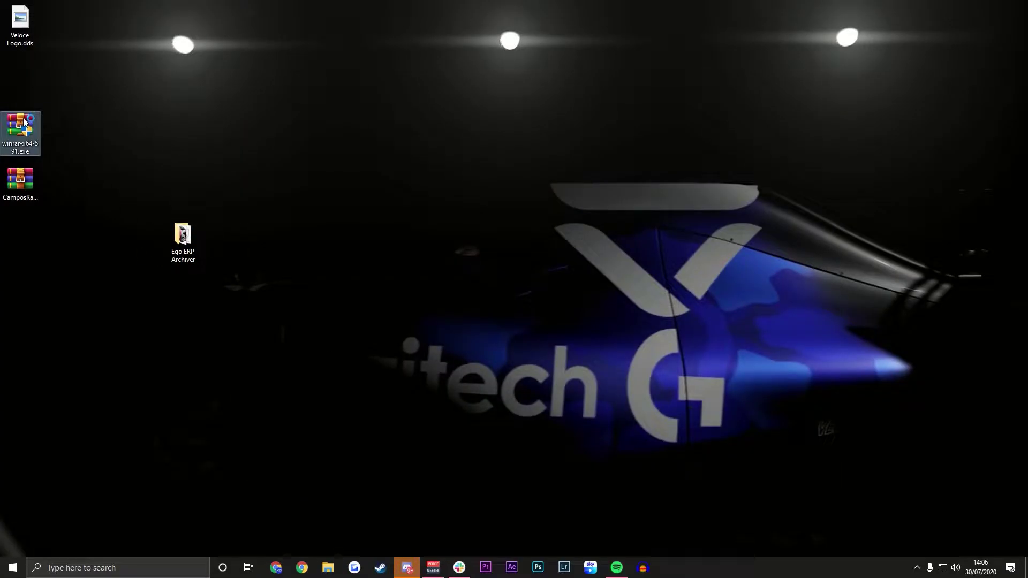
{"action": "left_click", "coordinate": [477, 354]}
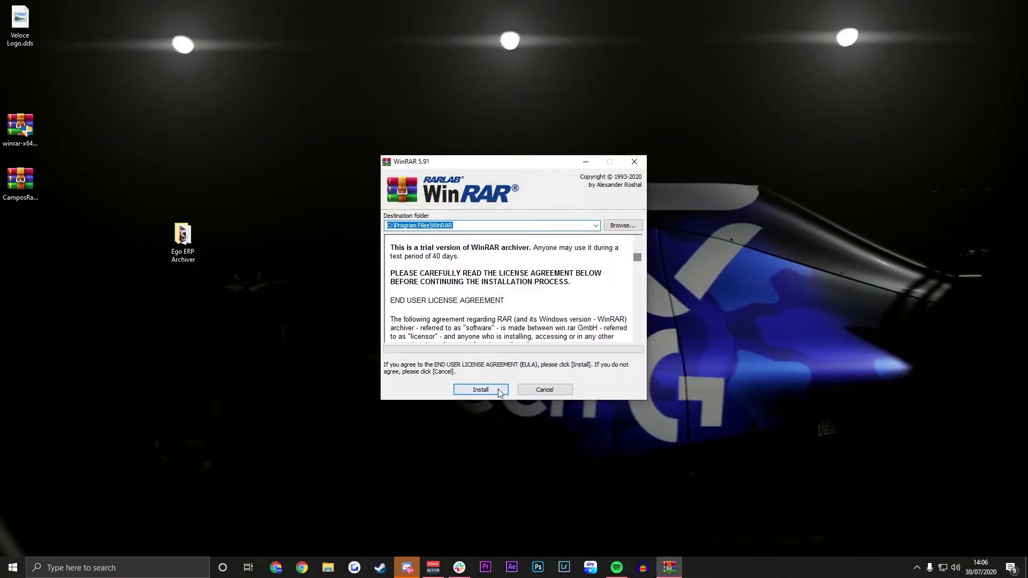
{"action": "left_click", "coordinate": [539, 391]}
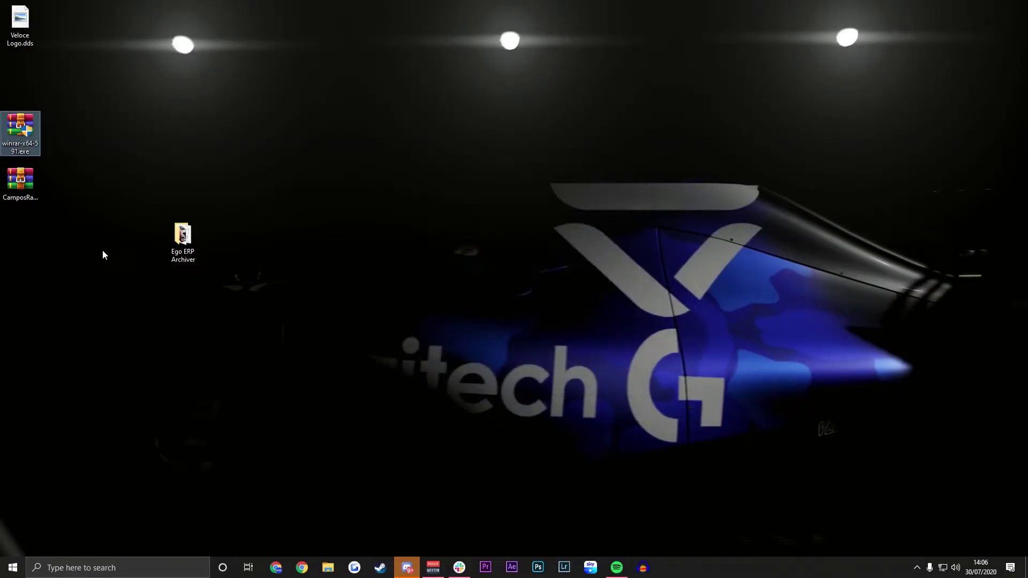
{"action": "key", "text": "Delete"}
- Open CamposRacing_Logo.zip, drill through ui_package to emblem_mountain.erp, then go back up
{"action": "double_click", "coordinate": [22, 181]}
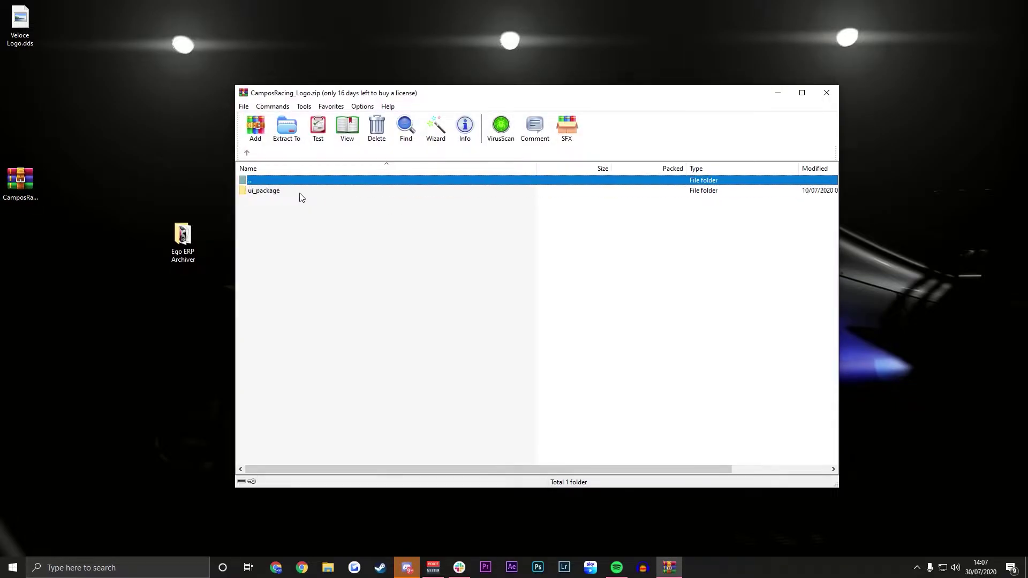
{"action": "double_click", "coordinate": [301, 198]}
{"action": "double_click", "coordinate": [301, 193]}
{"action": "left_click", "coordinate": [300, 193]}
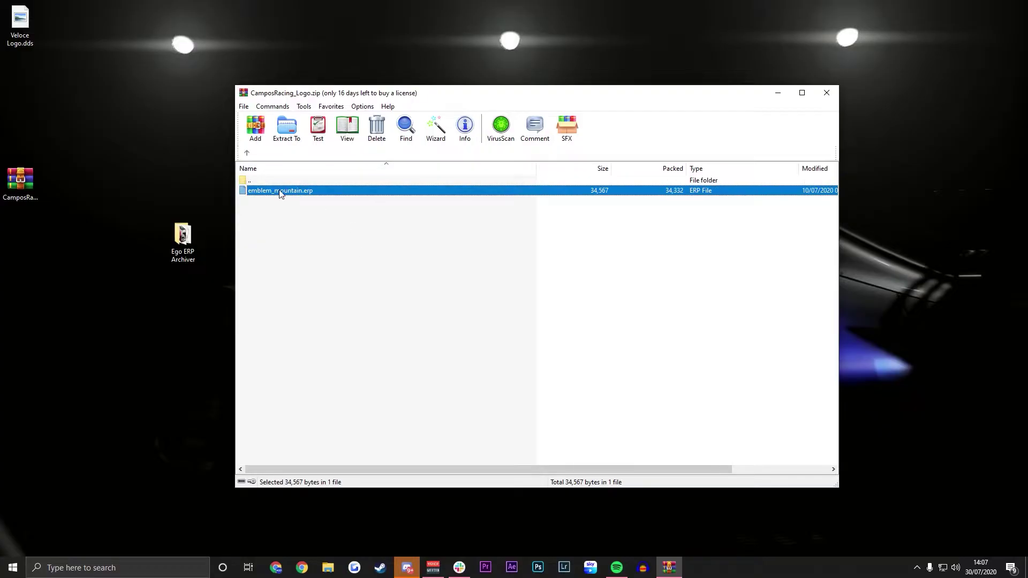
{"action": "left_click", "coordinate": [247, 154]}
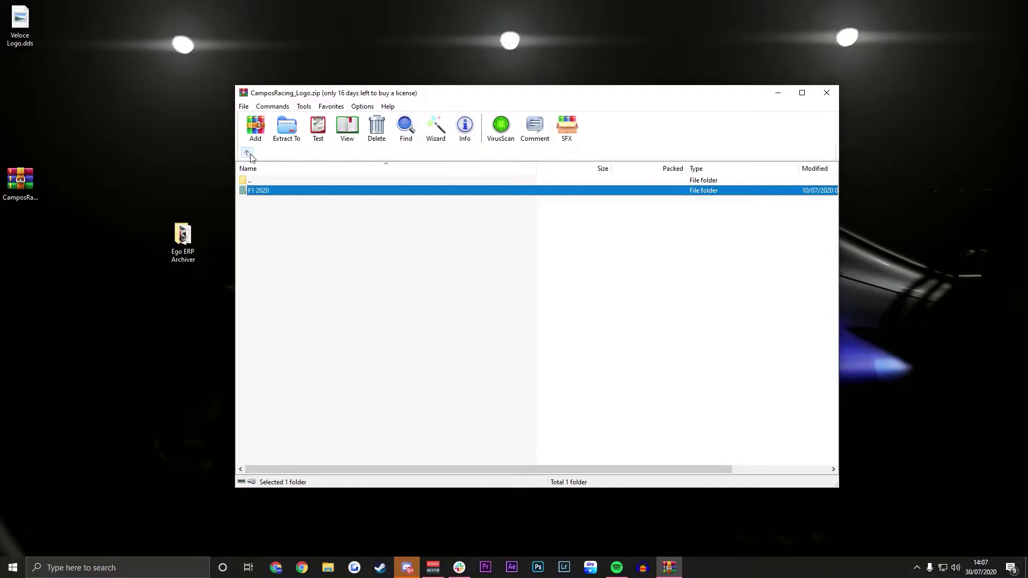
- Drag the archive's F1 2020 folder into Steam's common folder, replacing emblem_mountain.erp
{"action": "left_click", "coordinate": [327, 567]}
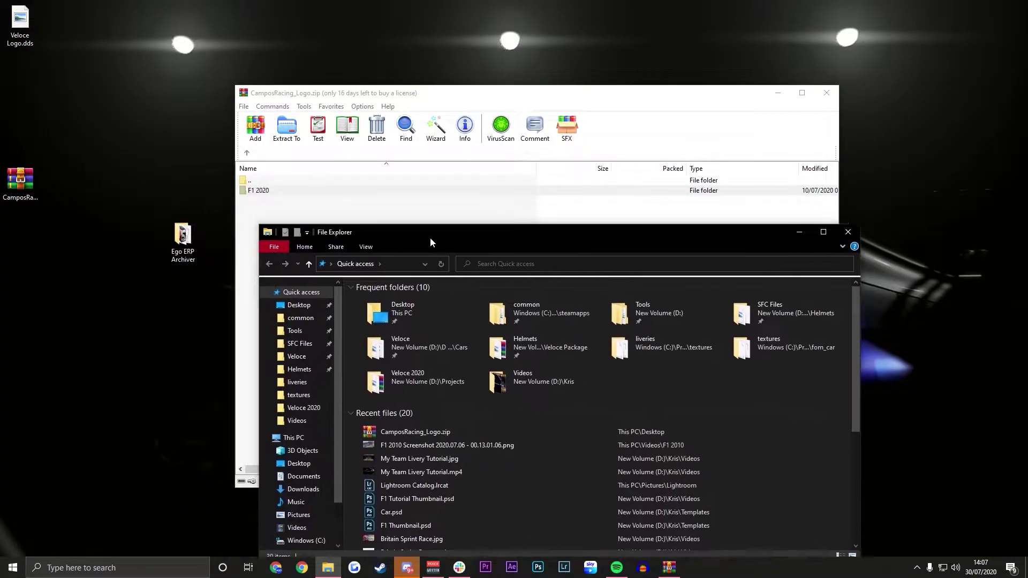
{"action": "left_click_drag", "start_coordinate": [430, 239], "coordinate": [569, 254]}
{"action": "left_click", "coordinate": [440, 333]}
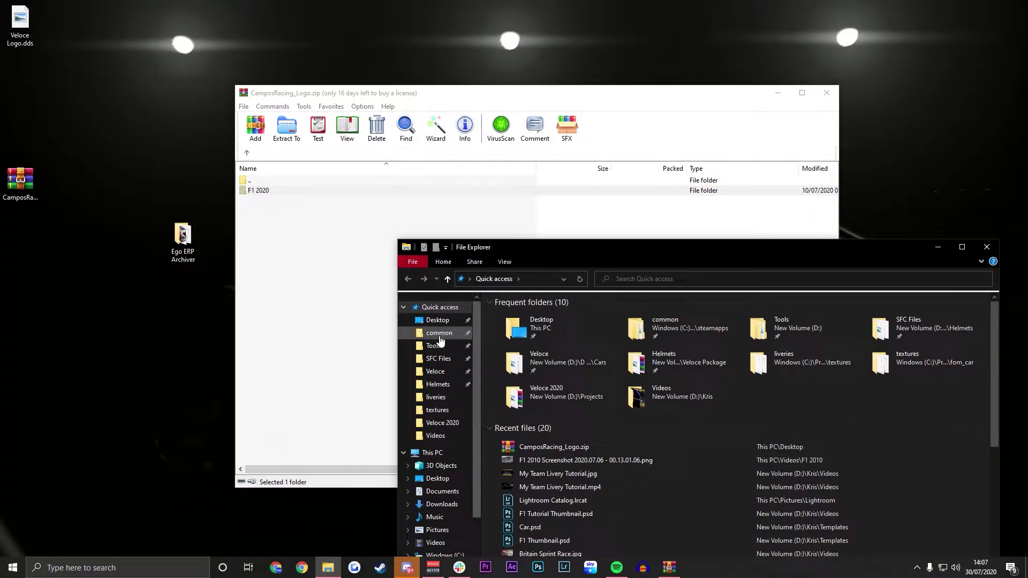
{"action": "left_click", "coordinate": [266, 192]}
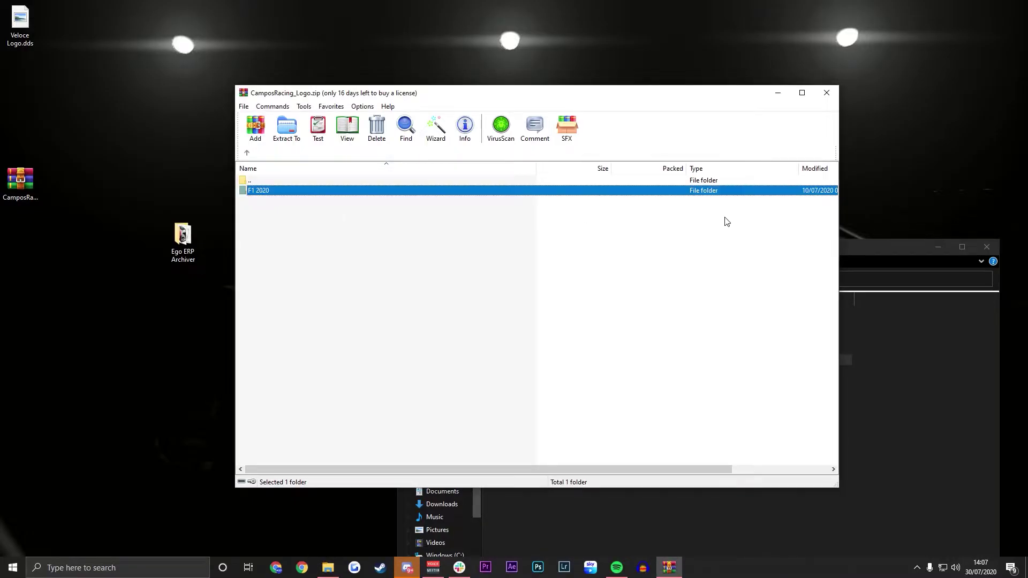
{"action": "left_click_drag", "start_coordinate": [641, 98], "coordinate": [384, 131]}
{"action": "left_click_drag", "start_coordinate": [217, 225], "coordinate": [578, 381]}
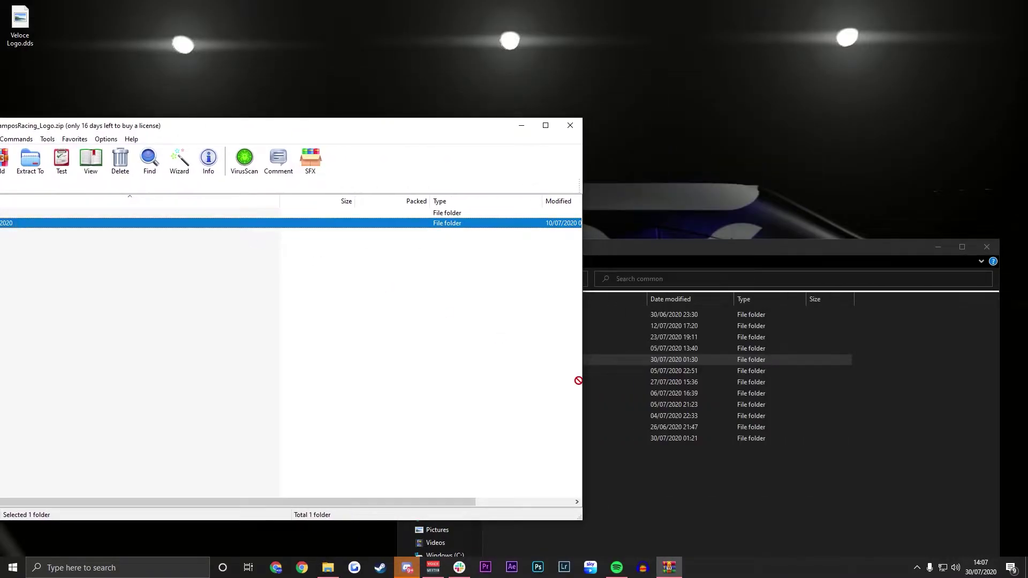
{"action": "left_click_drag", "start_coordinate": [692, 509], "coordinate": [692, 509]}
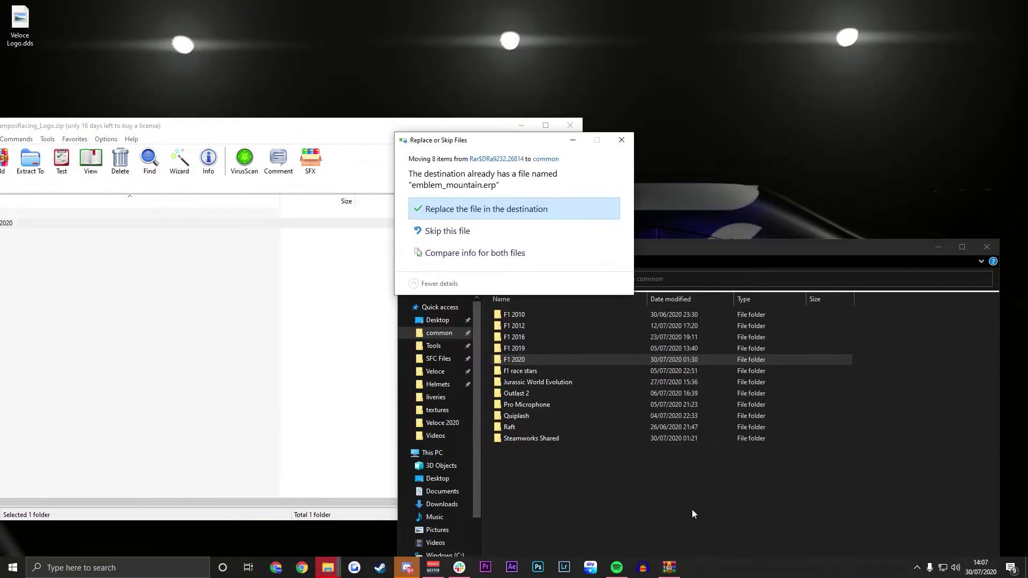
{"action": "left_click", "coordinate": [484, 229]}
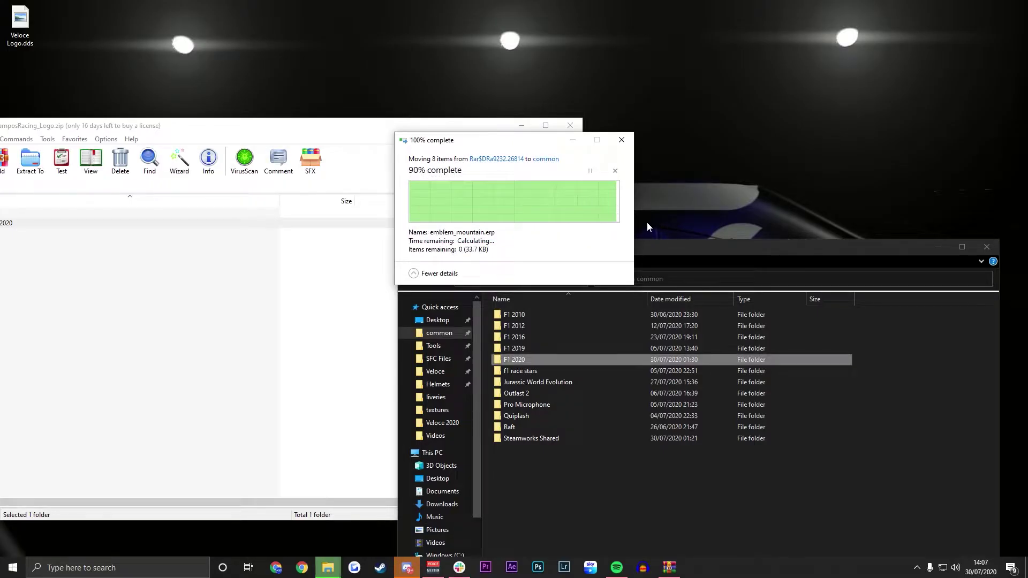
- Close WinRAR, delete CamposRacing_Logo.zip, and place Veloce Logo.dds beside the Ego ERP Archiver folder
{"action": "left_click", "coordinate": [570, 126]}
{"action": "left_click", "coordinate": [30, 177]}
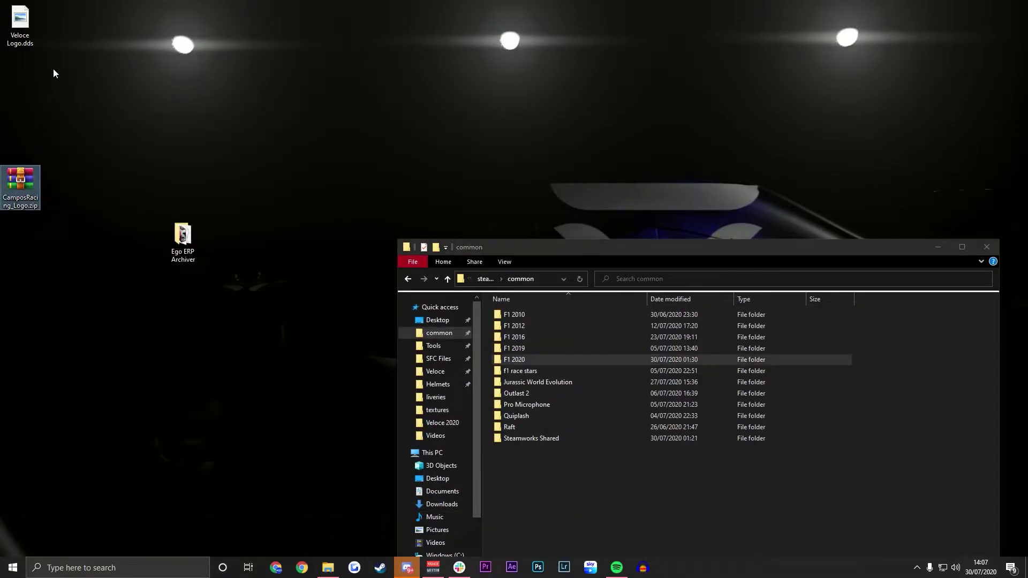
{"action": "key", "text": "Delete"}
{"action": "left_click_drag", "start_coordinate": [20, 21], "coordinate": [224, 238]}
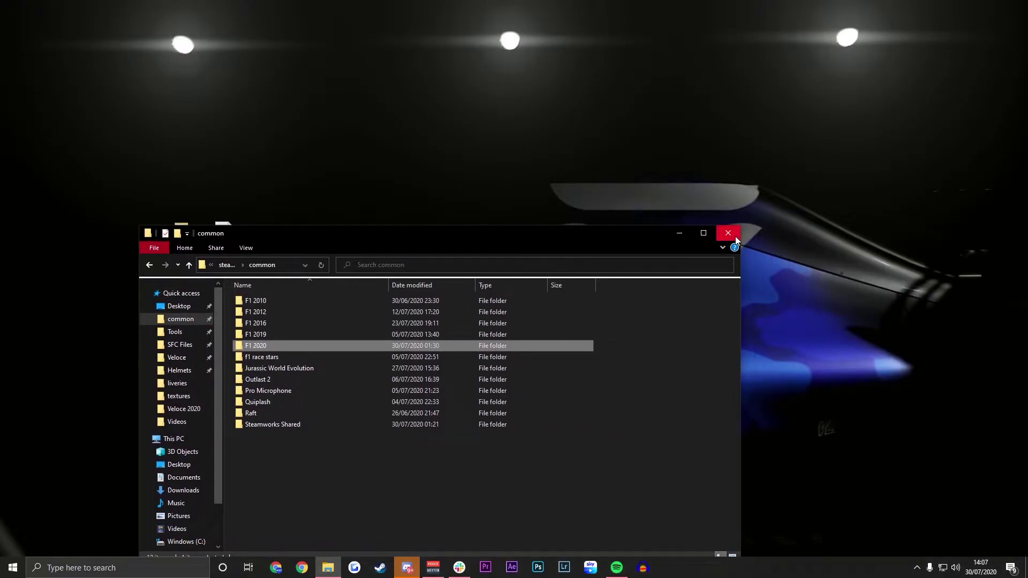
- Launch Ego ERP Archiver.exe from the extracted Ego ERP Archiver folder
{"action": "left_click", "coordinate": [734, 236]}
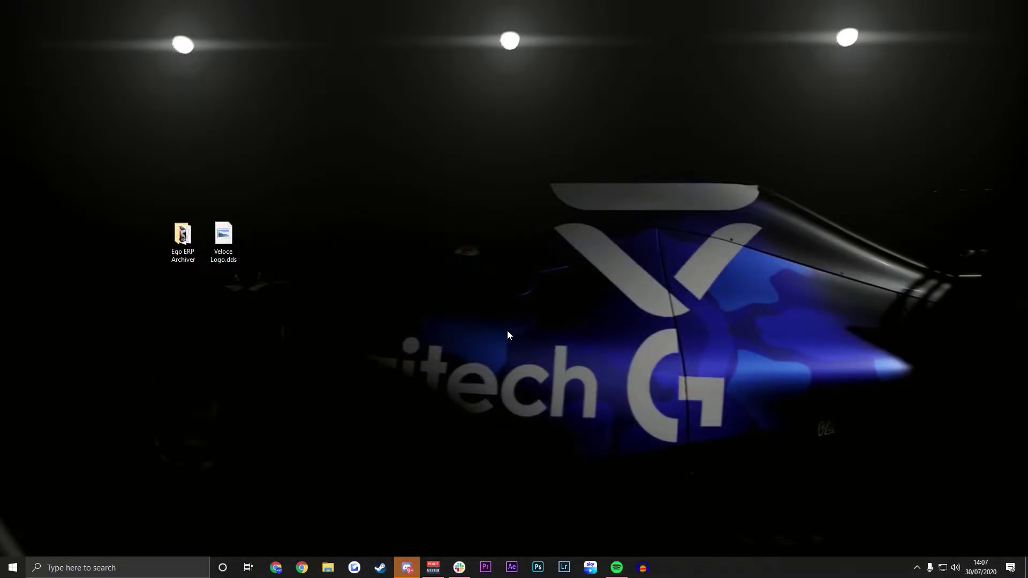
{"action": "left_click", "coordinate": [178, 252]}
{"action": "double_click", "coordinate": [178, 251]}
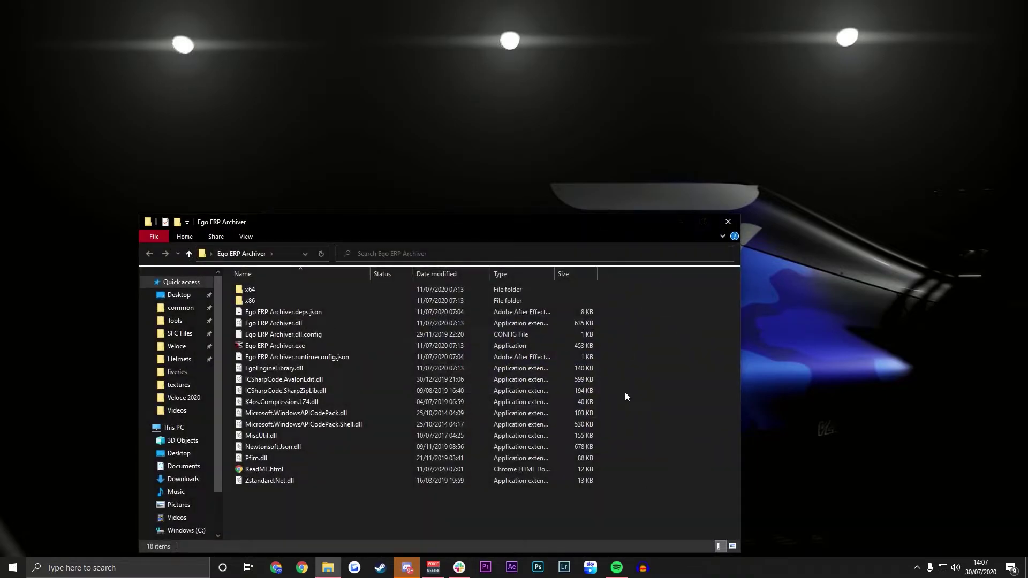
{"action": "left_click_drag", "start_coordinate": [418, 223], "coordinate": [563, 155]}
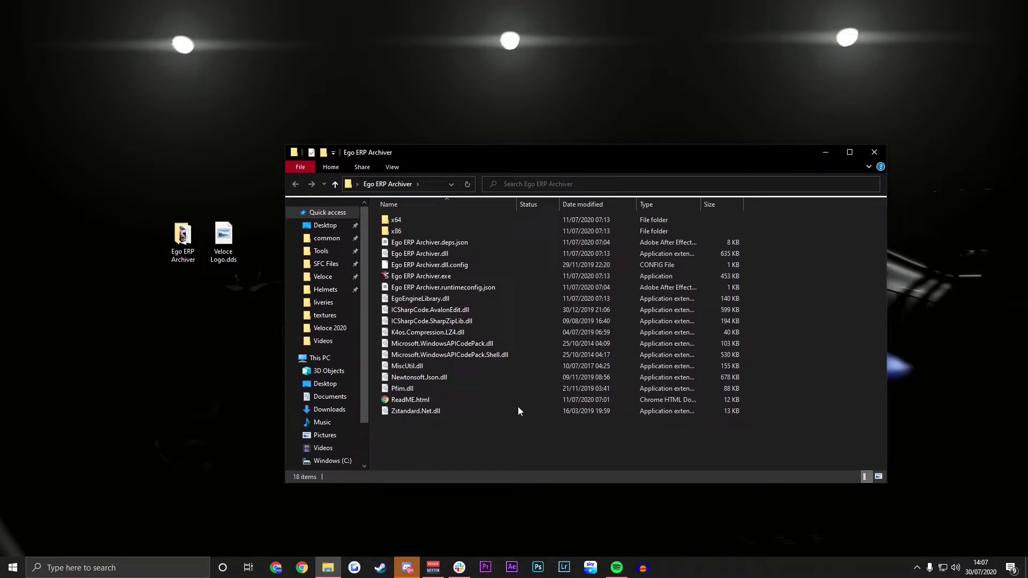
{"action": "left_click", "coordinate": [425, 277]}
{"action": "double_click", "coordinate": [424, 280]}
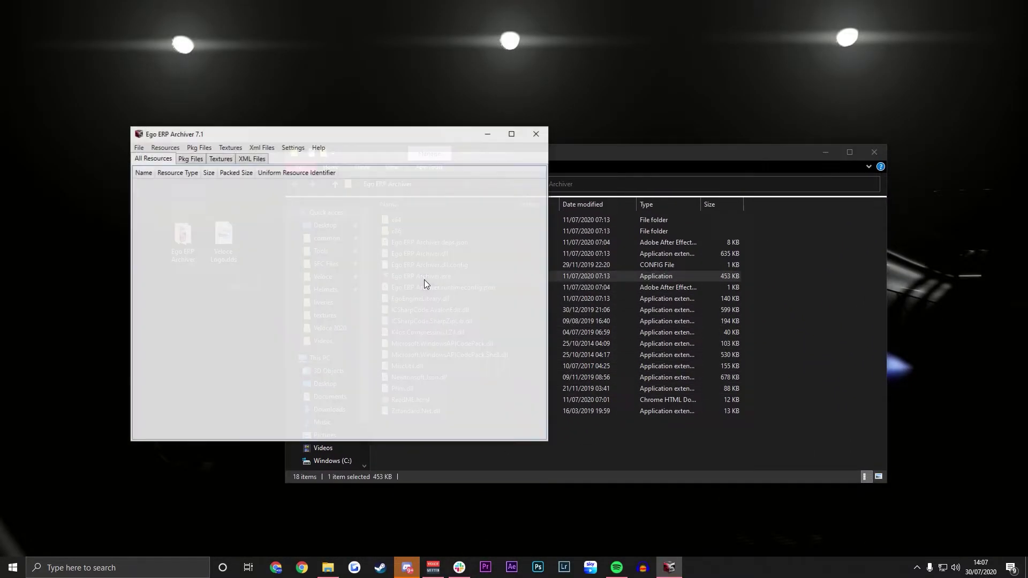
- Browse the game-location picker to C:\Program Files (x86)\Steam\steamapps\common\F1 2020
{"action": "left_click", "coordinate": [292, 147]}
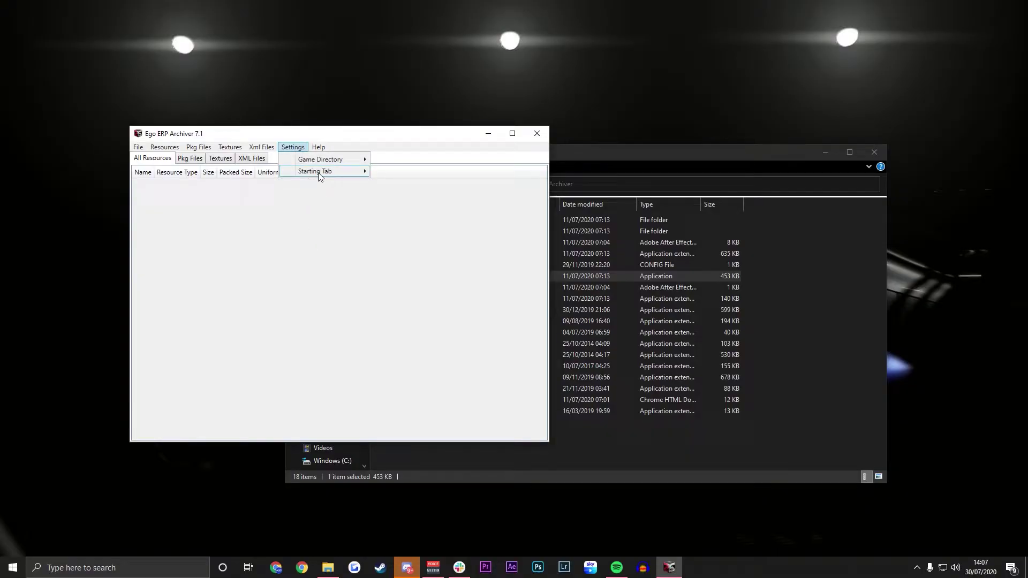
{"action": "mouse_move", "coordinate": [341, 160]}
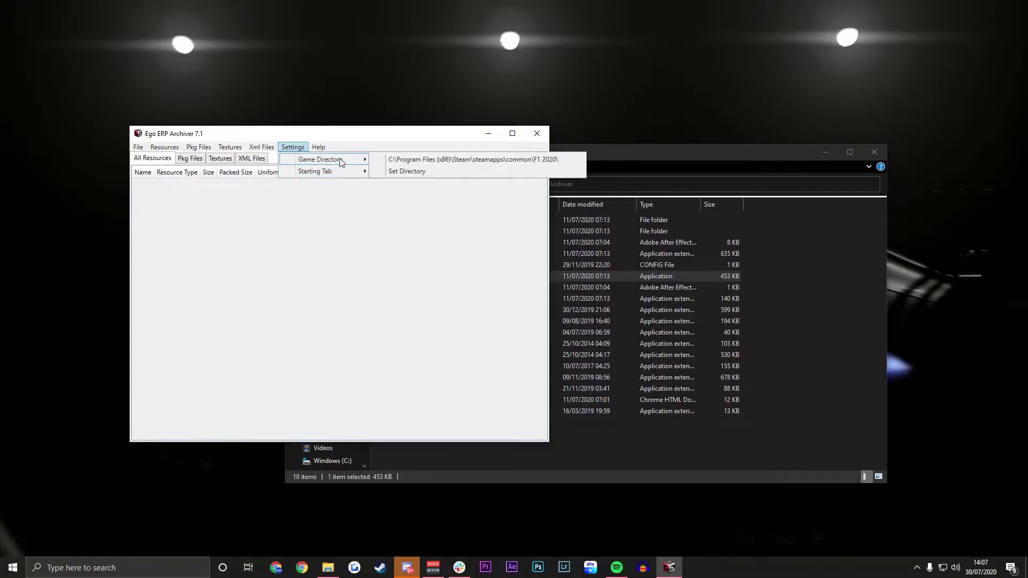
{"action": "left_click", "coordinate": [395, 171]}
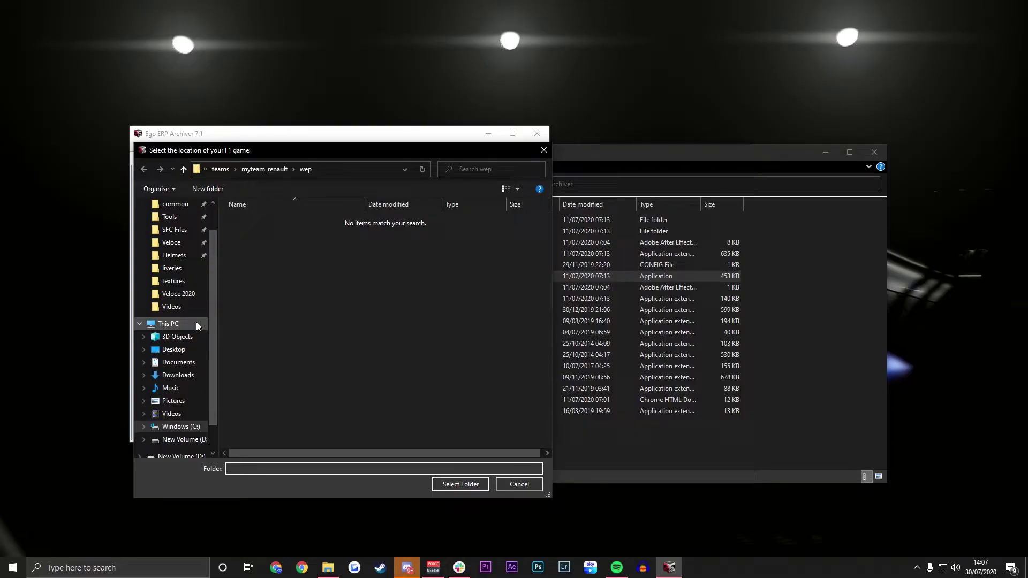
{"action": "left_click", "coordinate": [196, 323]}
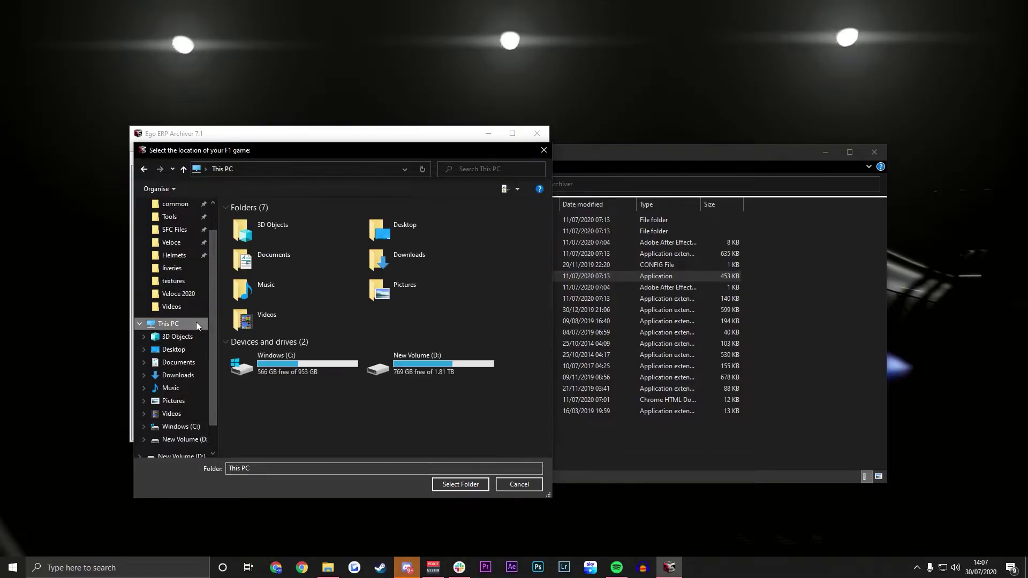
{"action": "double_click", "coordinate": [326, 362]}
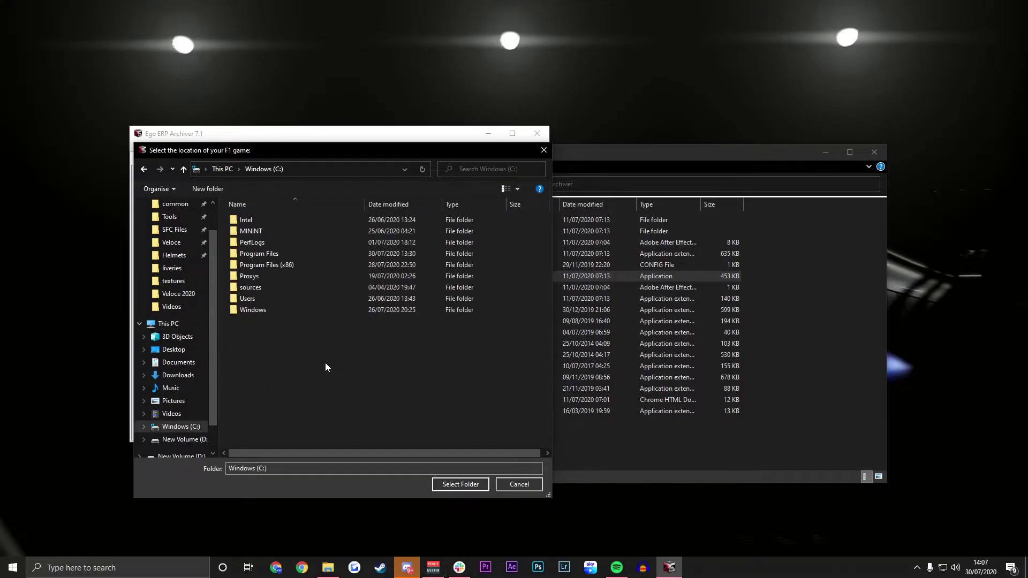
{"action": "double_click", "coordinate": [270, 265]}
{"action": "double_click", "coordinate": [275, 400]}
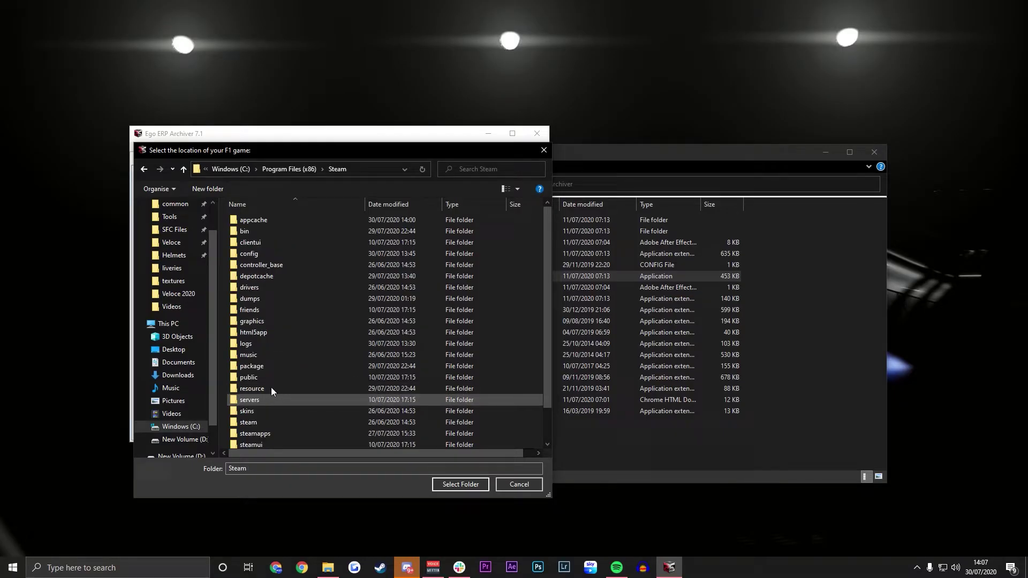
{"action": "double_click", "coordinate": [273, 433]}
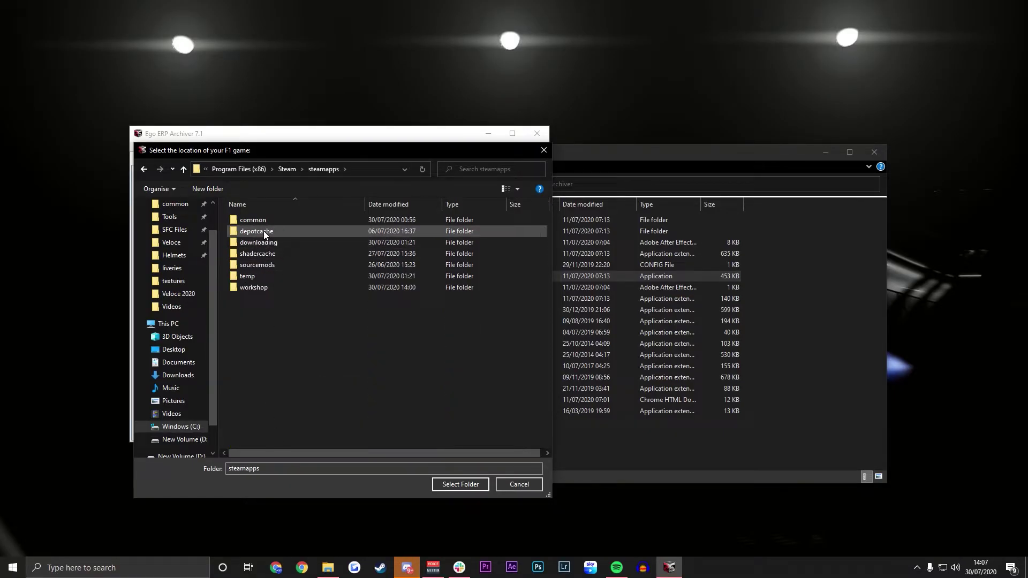
{"action": "left_click", "coordinate": [261, 223]}
{"action": "double_click", "coordinate": [284, 222]}
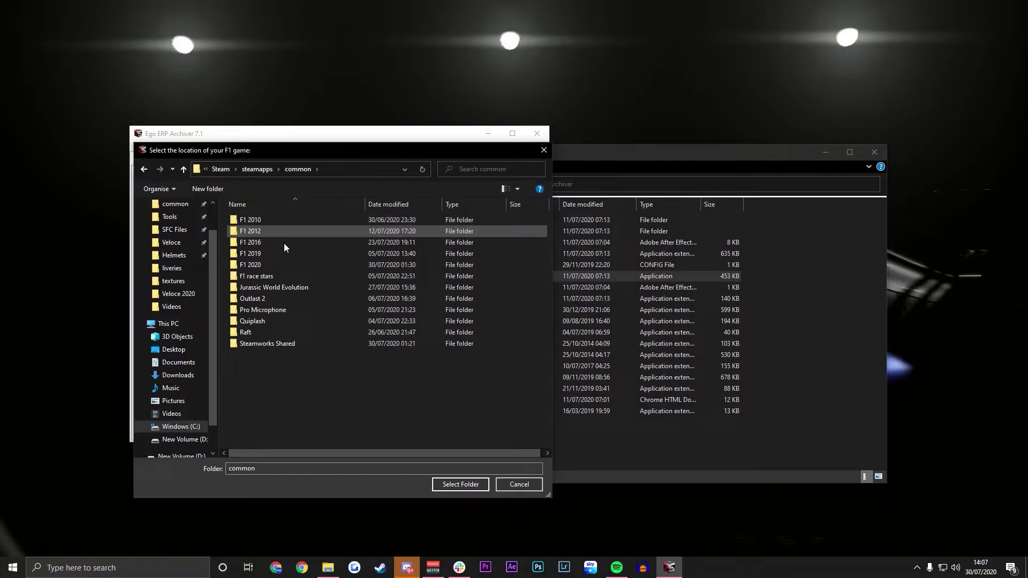
{"action": "double_click", "coordinate": [257, 262]}
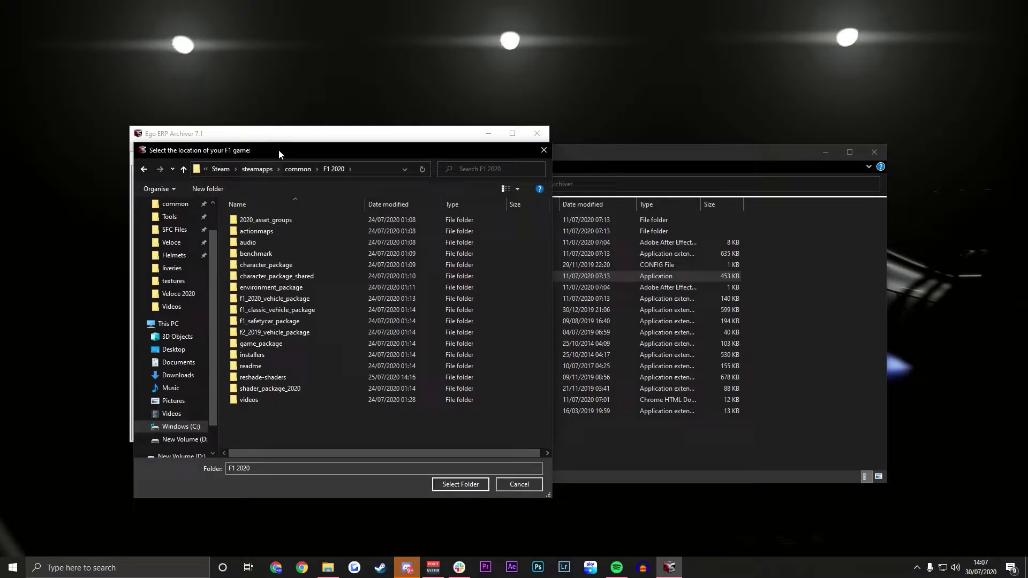
- Confirm the F1 2020 folder as the archiver's game location
{"action": "left_click_drag", "start_coordinate": [279, 150], "coordinate": [584, 137]}
{"action": "double_click", "coordinate": [571, 207]}
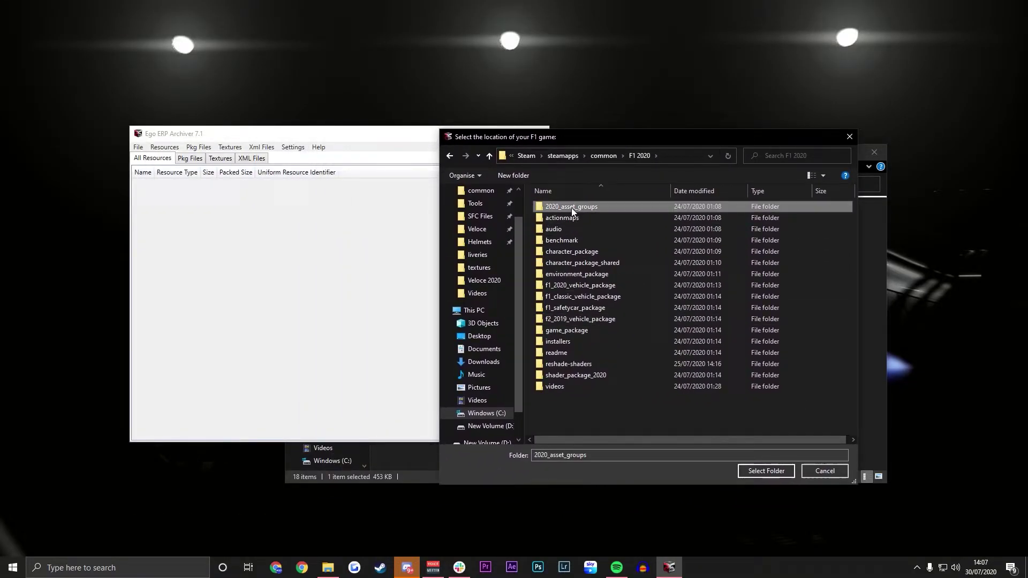
{"action": "left_click", "coordinate": [450, 157]}
{"action": "left_click", "coordinate": [450, 157]}
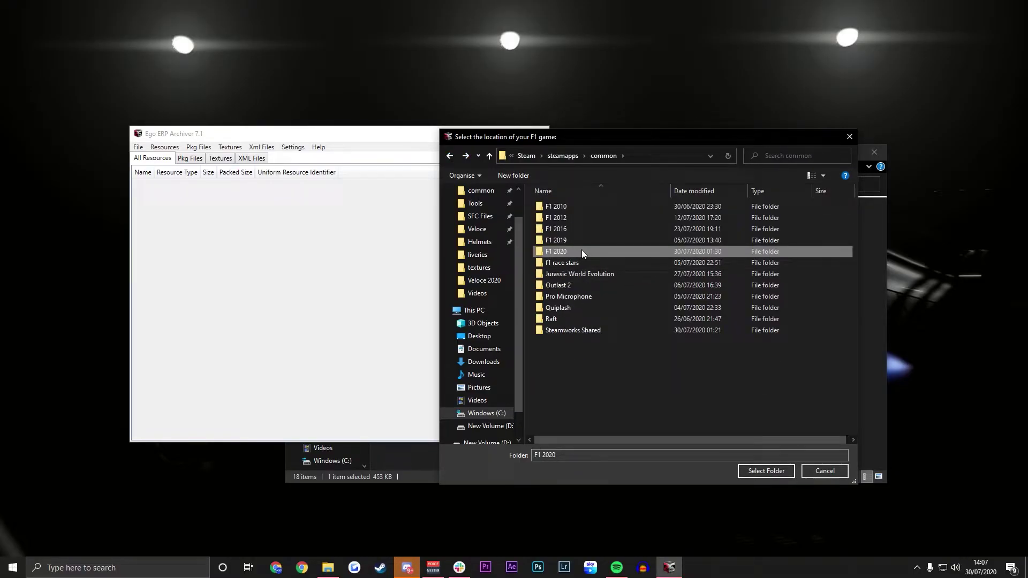
{"action": "left_click", "coordinate": [759, 472]}
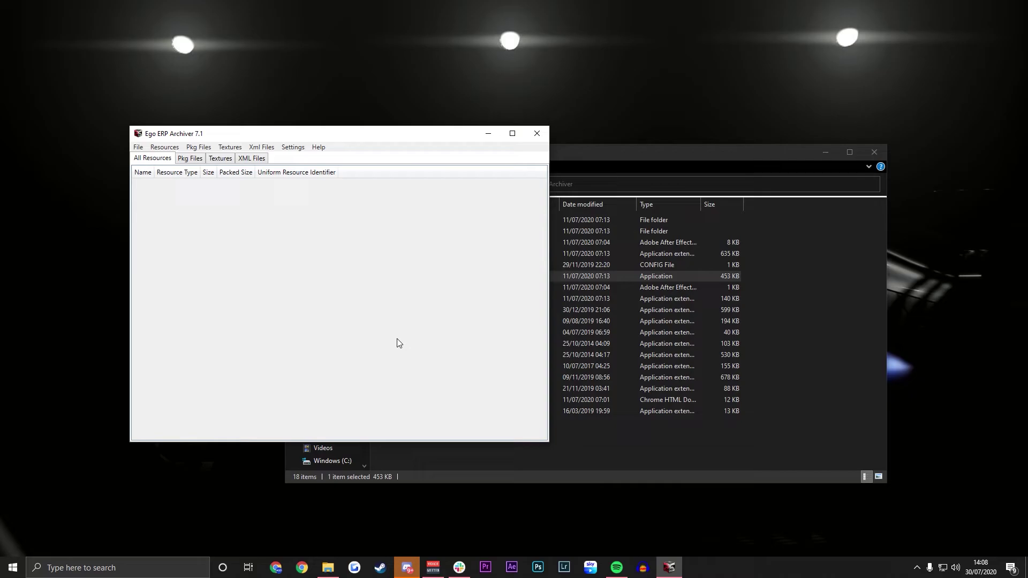
- Navigate 2020_asset_groups > ui_package > texture_arrays > customisation > cstm_badge_large > emblem to find emblem_formula.erp
{"action": "left_click", "coordinate": [146, 161]}
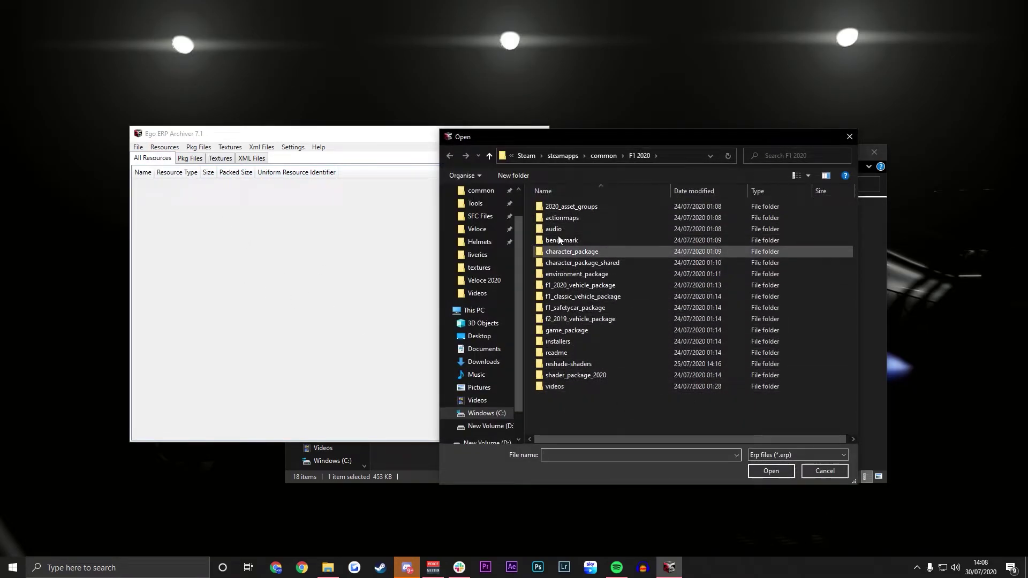
{"action": "double_click", "coordinate": [559, 209]}
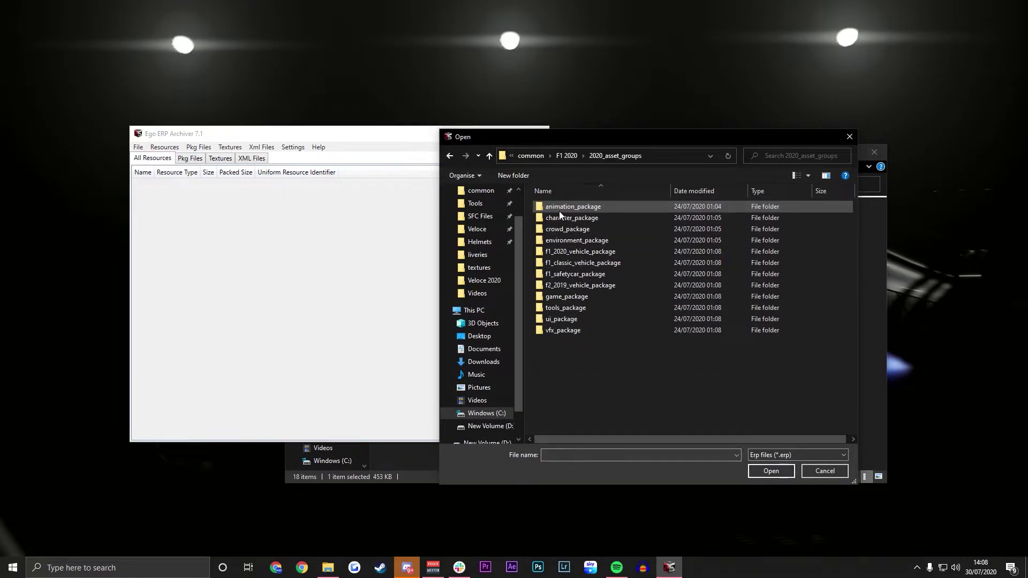
{"action": "double_click", "coordinate": [577, 319]}
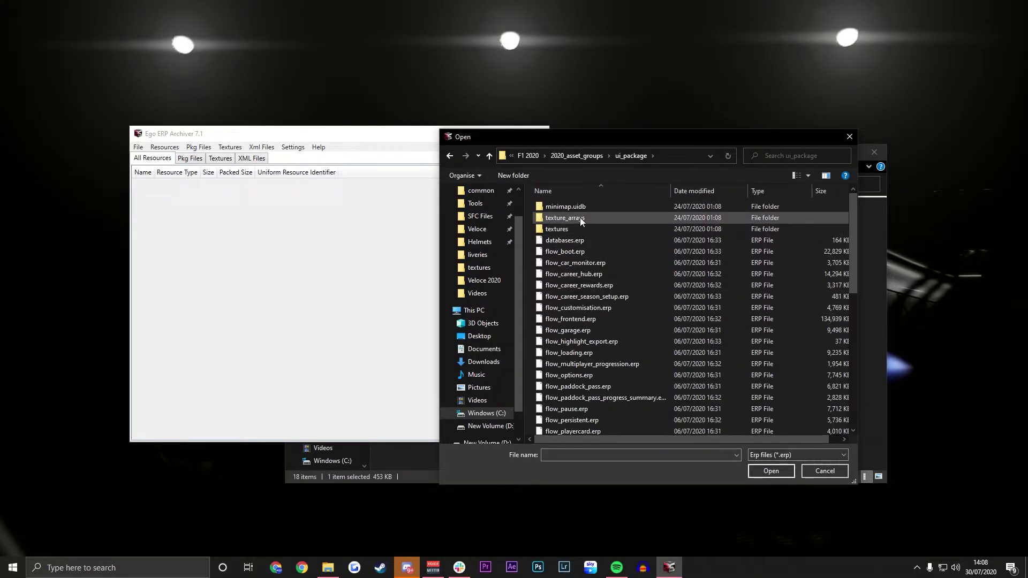
{"action": "double_click", "coordinate": [602, 217]}
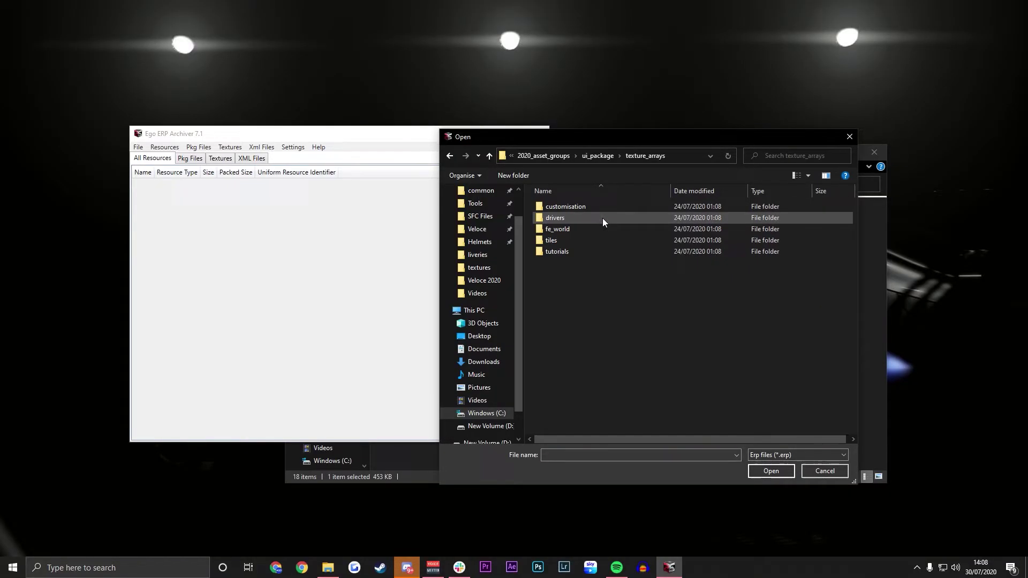
{"action": "double_click", "coordinate": [571, 207]}
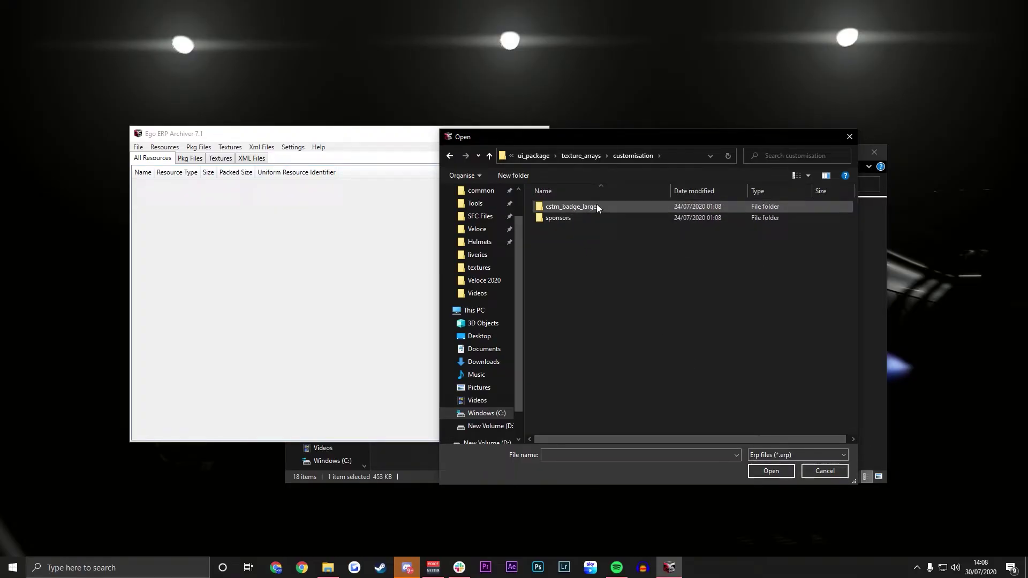
{"action": "double_click", "coordinate": [596, 204]}
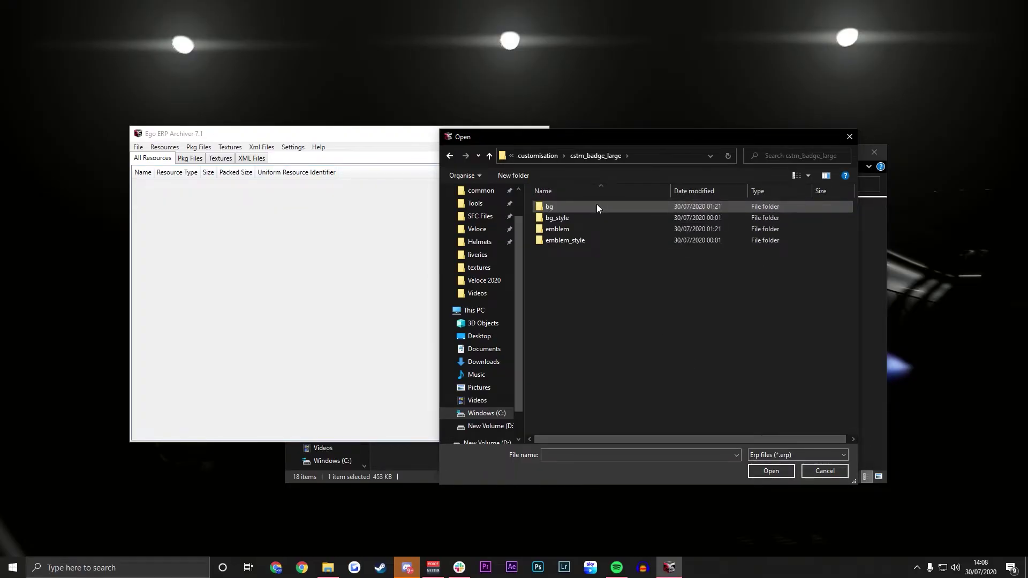
{"action": "double_click", "coordinate": [587, 229]}
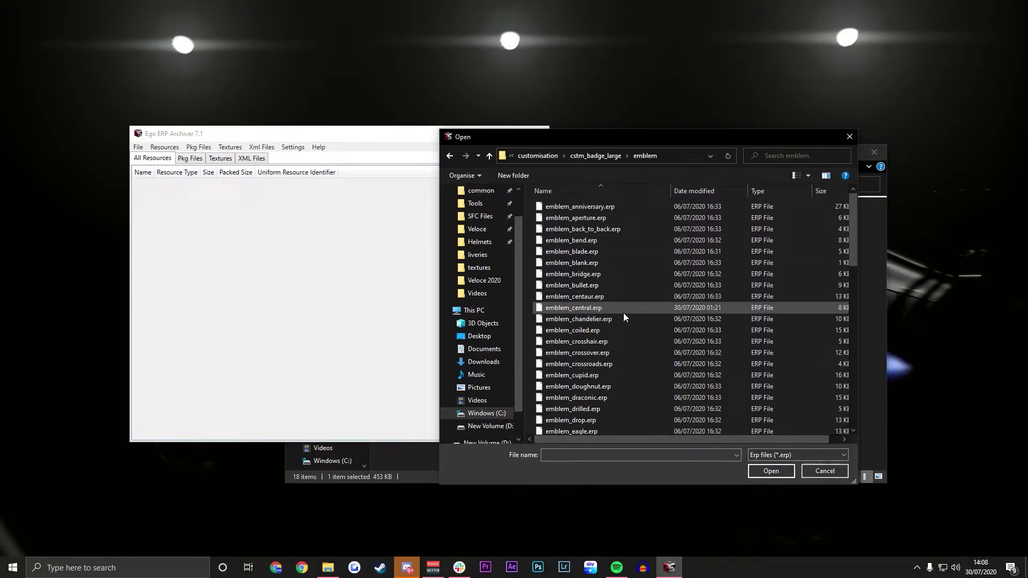
{"action": "scroll", "coordinate": [623, 315], "scroll_direction": "down", "scroll_amount": 1}
{"action": "scroll", "coordinate": [612, 378], "scroll_direction": "down", "scroll_amount": 3}
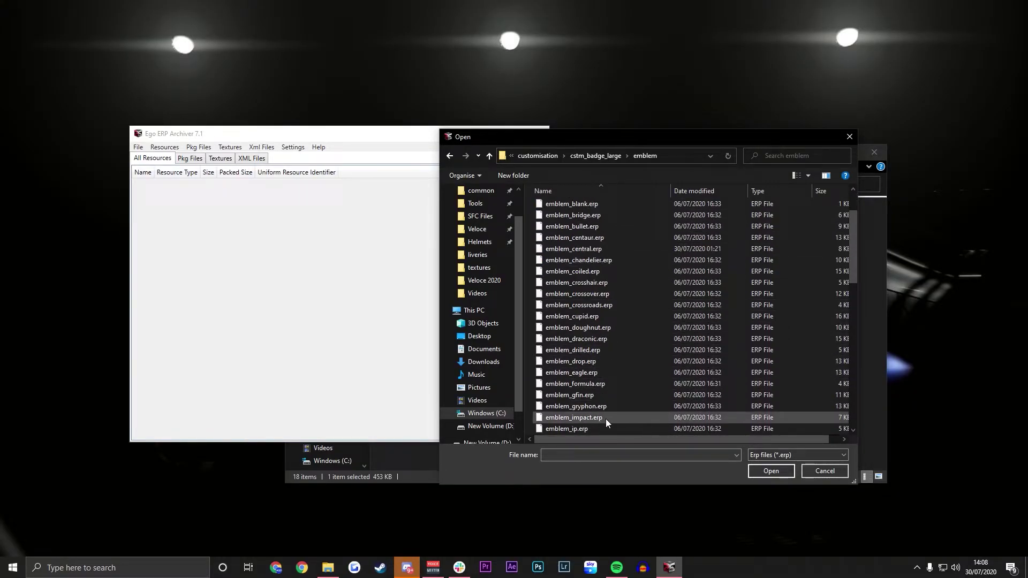
{"action": "scroll", "coordinate": [588, 400], "scroll_direction": "down", "scroll_amount": 1}
{"action": "scroll", "coordinate": [588, 400], "scroll_direction": "up", "scroll_amount": 1}
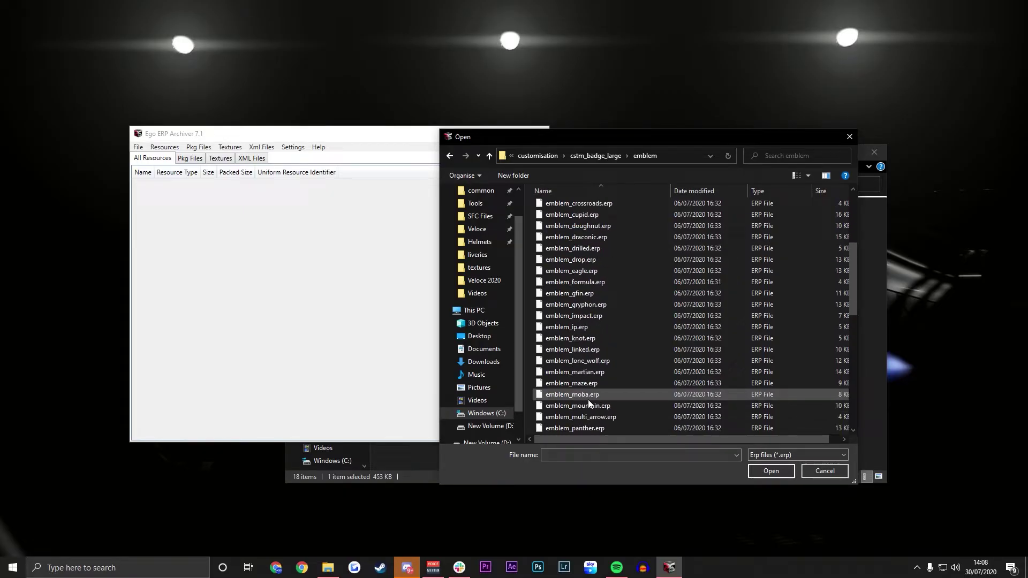
- Load emblem_formula.erp and import Desktop\Veloce Logo.dds over the emblem_formula.tif texture
{"action": "double_click", "coordinate": [582, 316]}
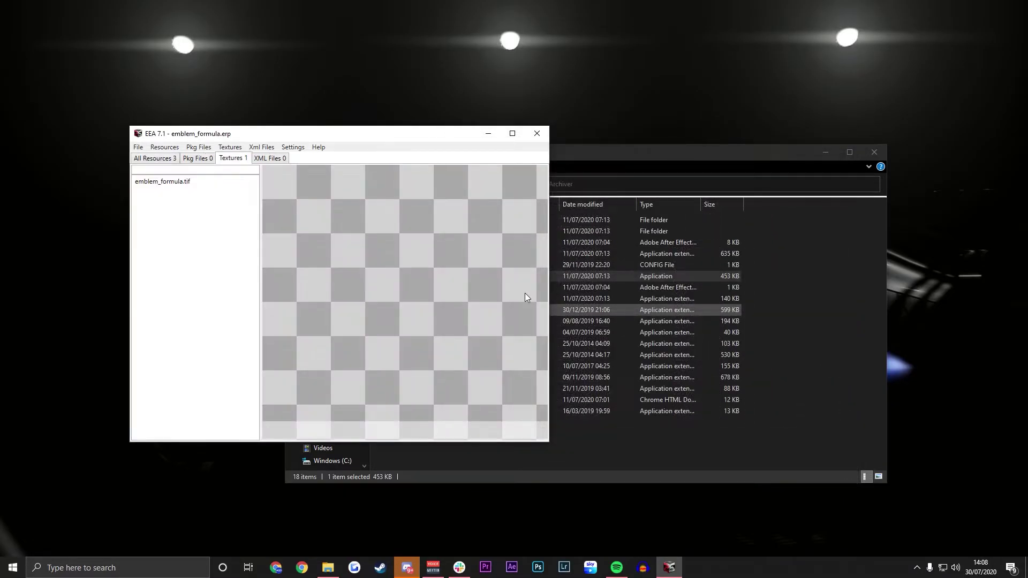
{"action": "left_click", "coordinate": [169, 182]}
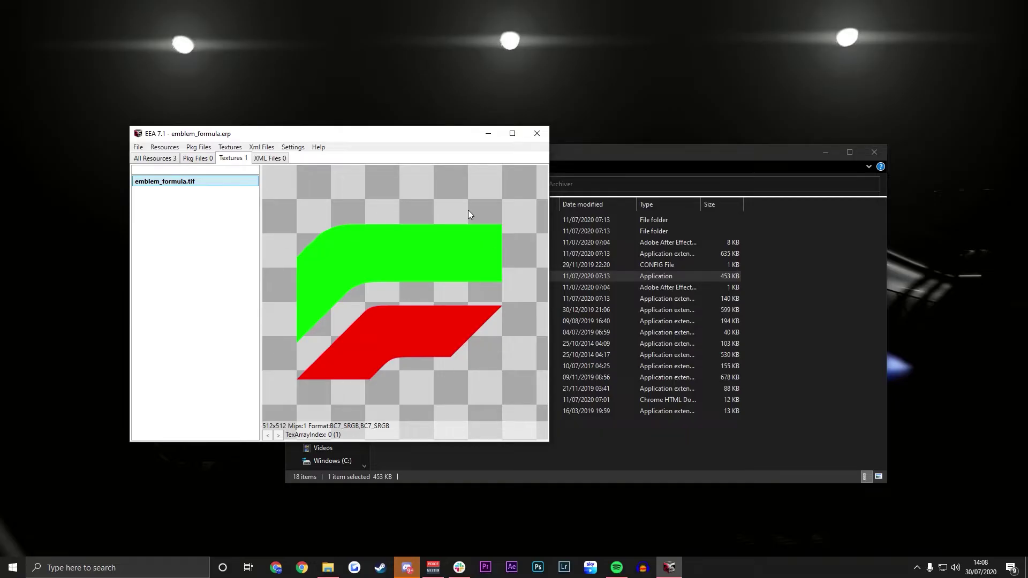
{"action": "left_click", "coordinate": [232, 148]}
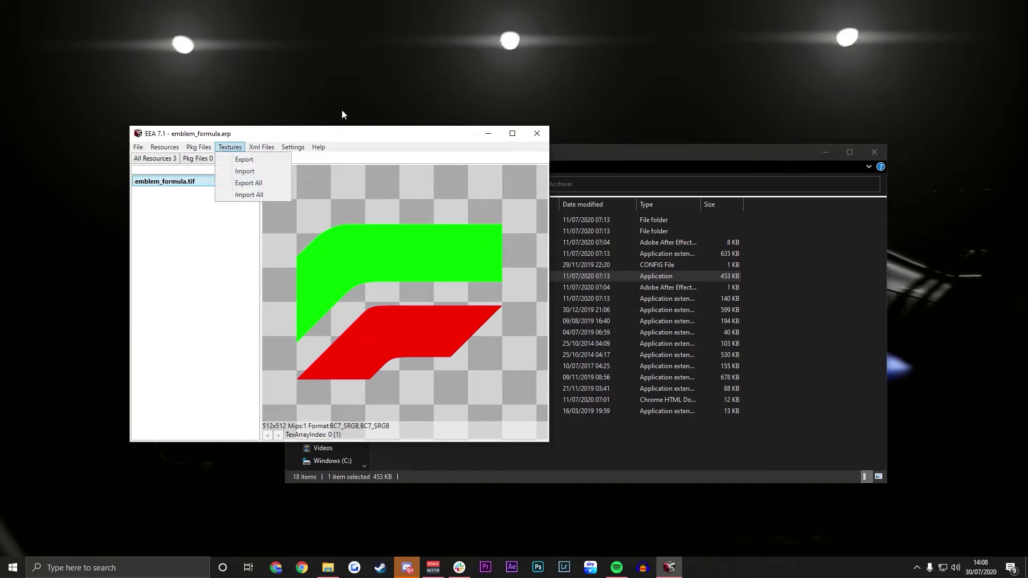
{"action": "left_click", "coordinate": [251, 171]}
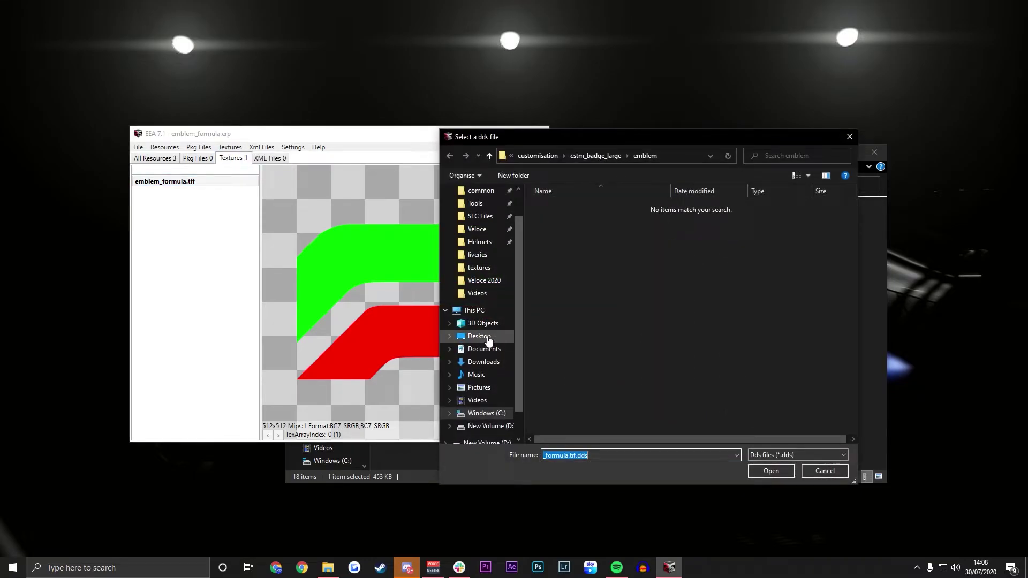
{"action": "left_click", "coordinate": [479, 336]}
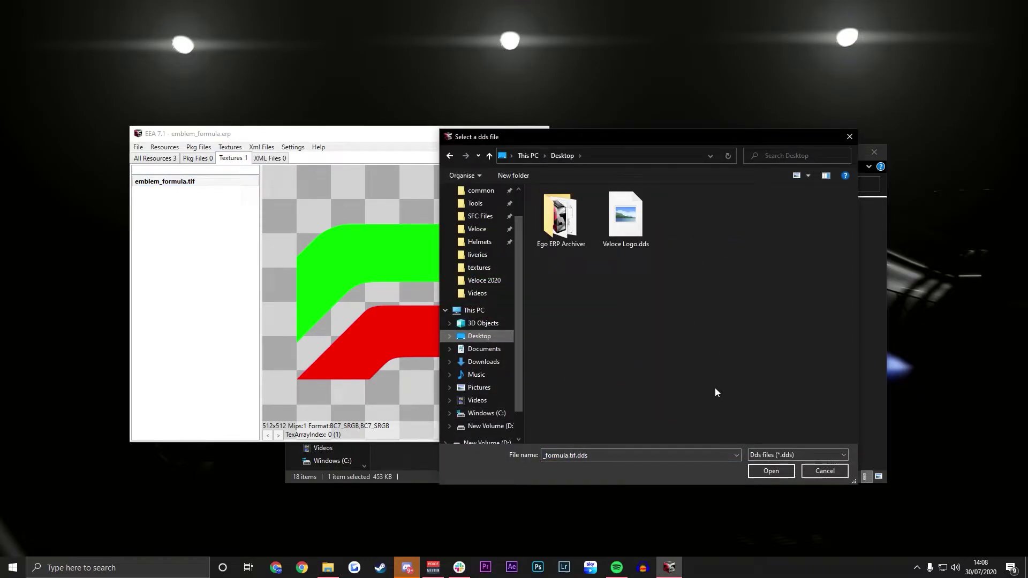
{"action": "double_click", "coordinate": [625, 235]}
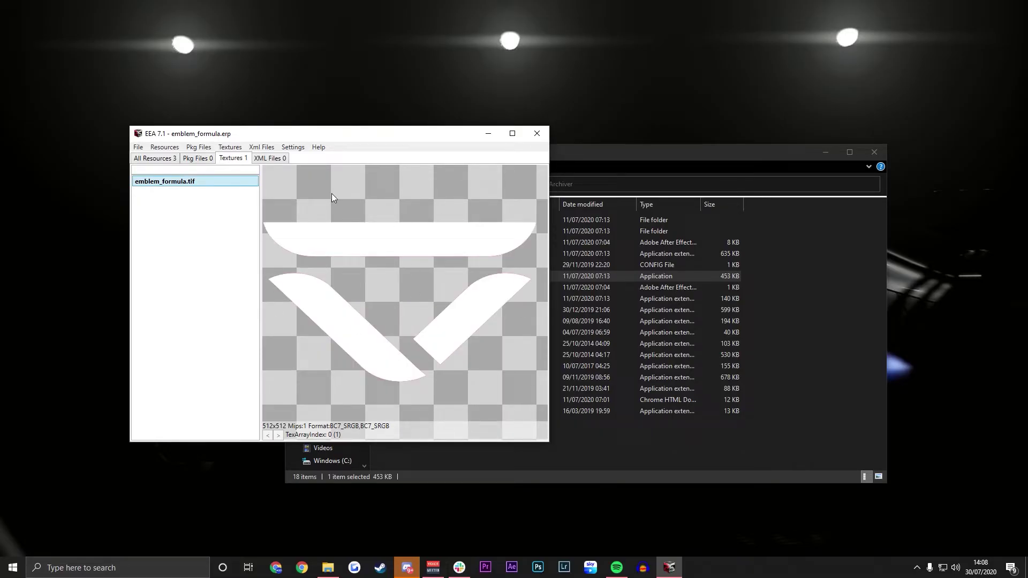
- Save emblem_formula.erp in place, confirm the overwrite, and close the archiver and folder window
{"action": "left_click", "coordinate": [138, 147]}
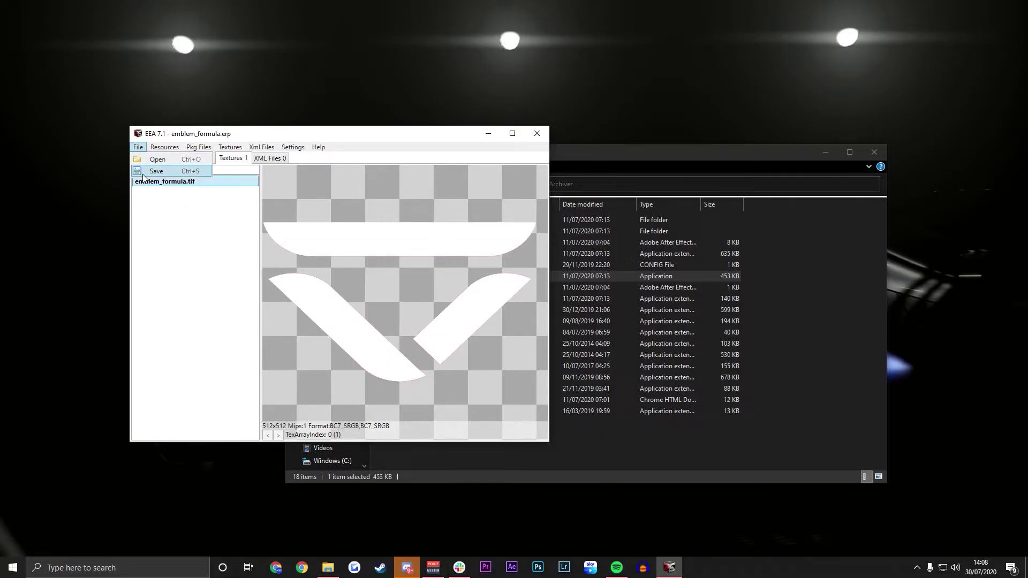
{"action": "left_click", "coordinate": [153, 181]}
{"action": "left_click", "coordinate": [771, 471]}
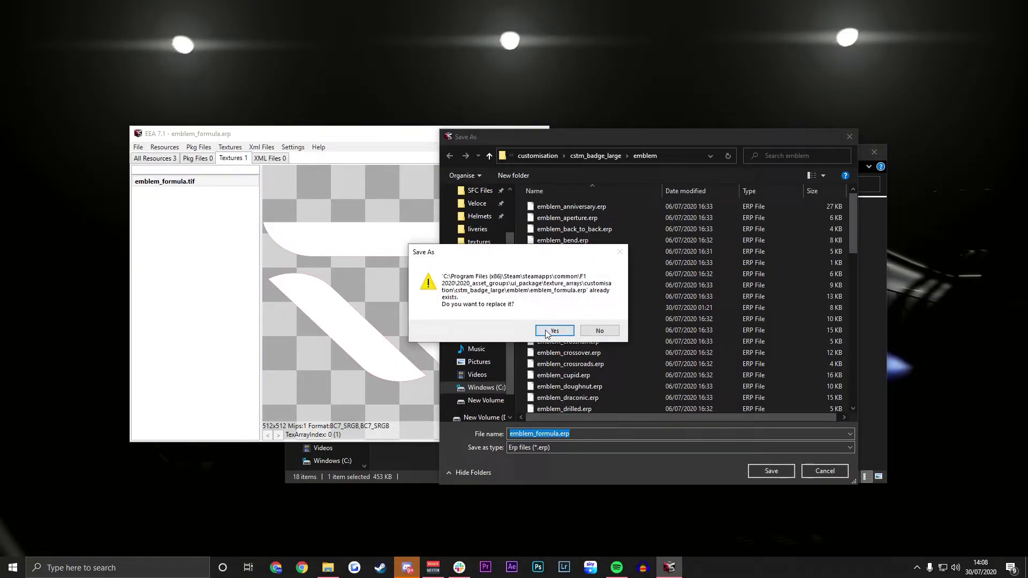
{"action": "left_click", "coordinate": [553, 328]}
{"action": "left_click", "coordinate": [538, 134]}
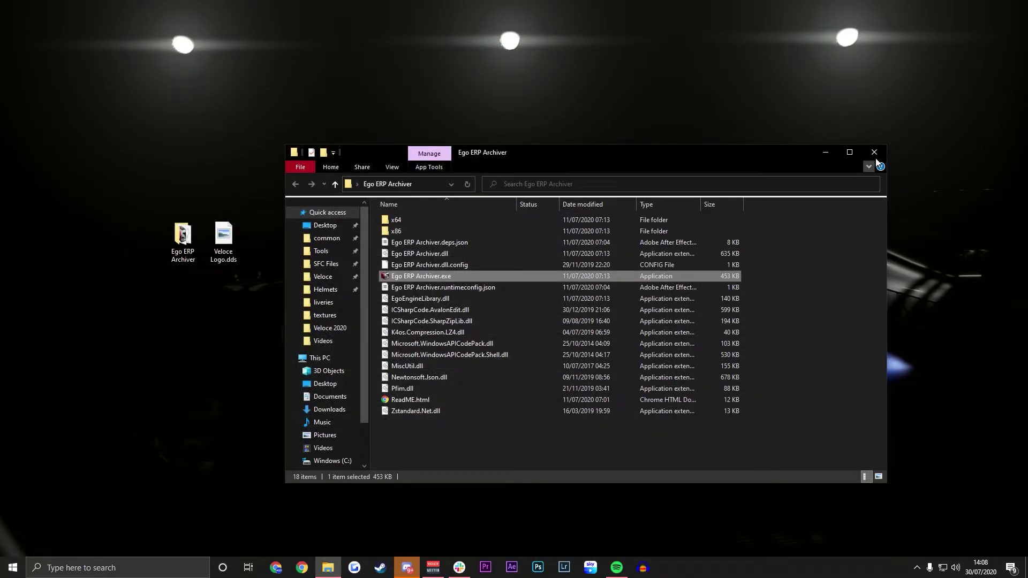
{"action": "key", "text": "alt+F4"}
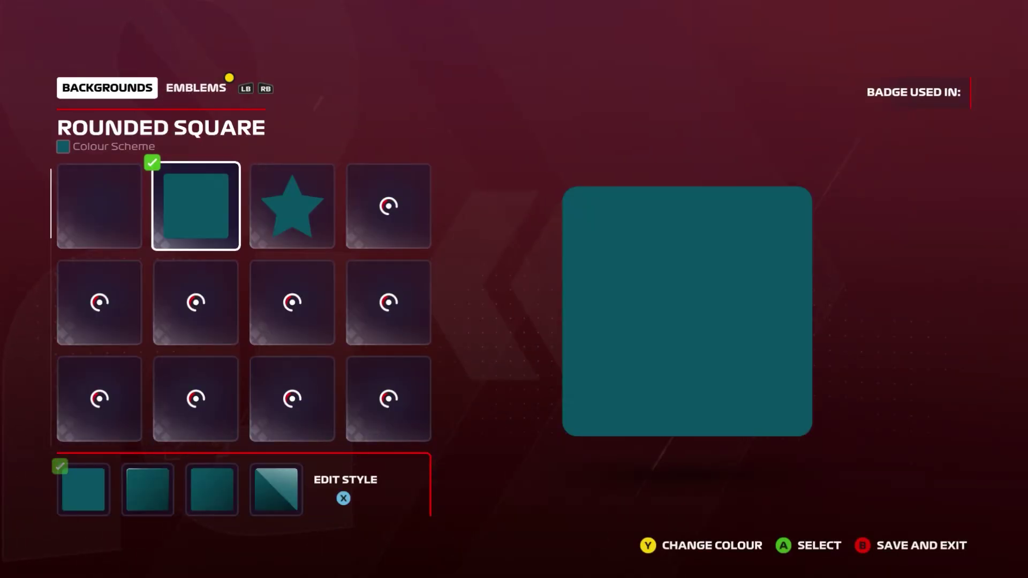
- Give the new team badge the Blank background
{"action": "key", "text": "Down"}
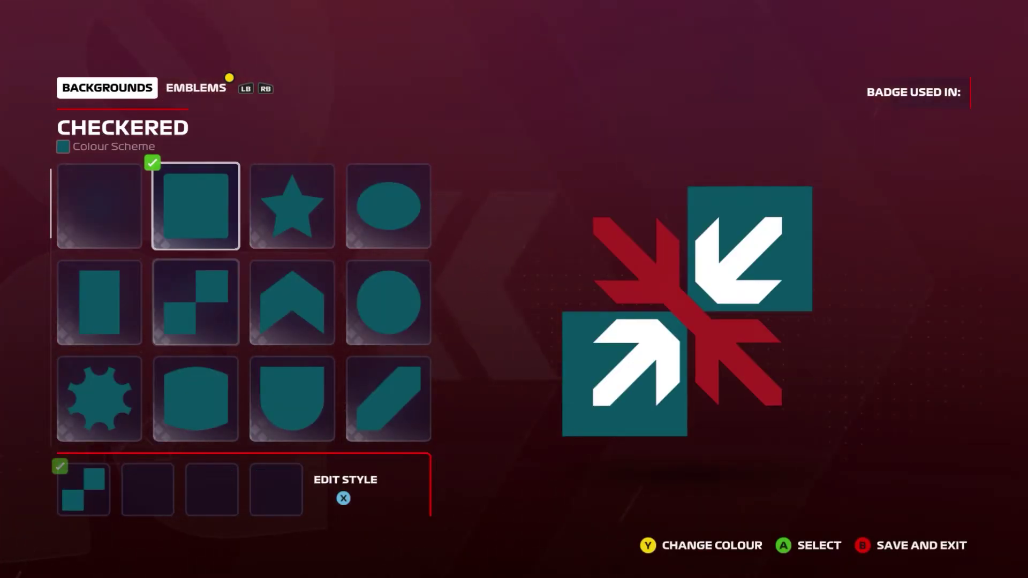
{"action": "key", "text": "Down"}
{"action": "key", "text": "Left"}
{"action": "key", "text": "Up"}
{"action": "key", "text": "Up"}
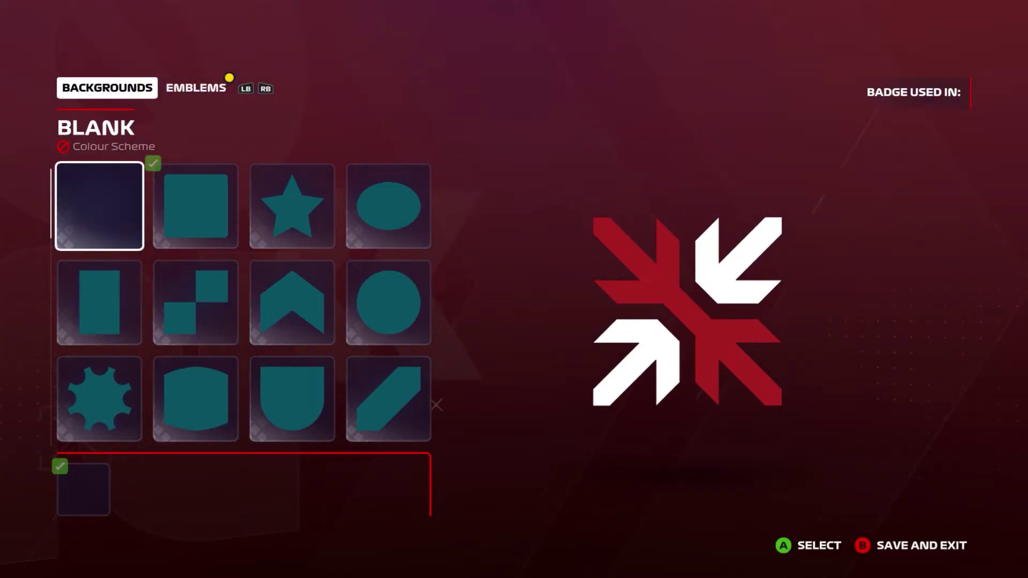
{"action": "key", "text": "Right"}
{"action": "key", "text": "Left"}
{"action": "key", "text": "Return"}
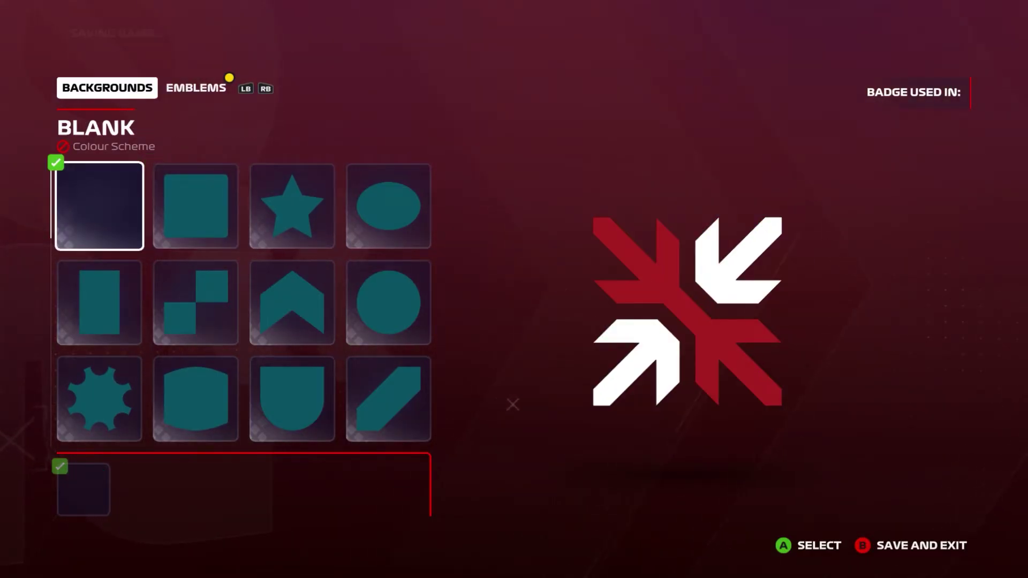
- Switch to emblems and apply the Formula emblem to the badge
{"action": "key", "text": "e"}
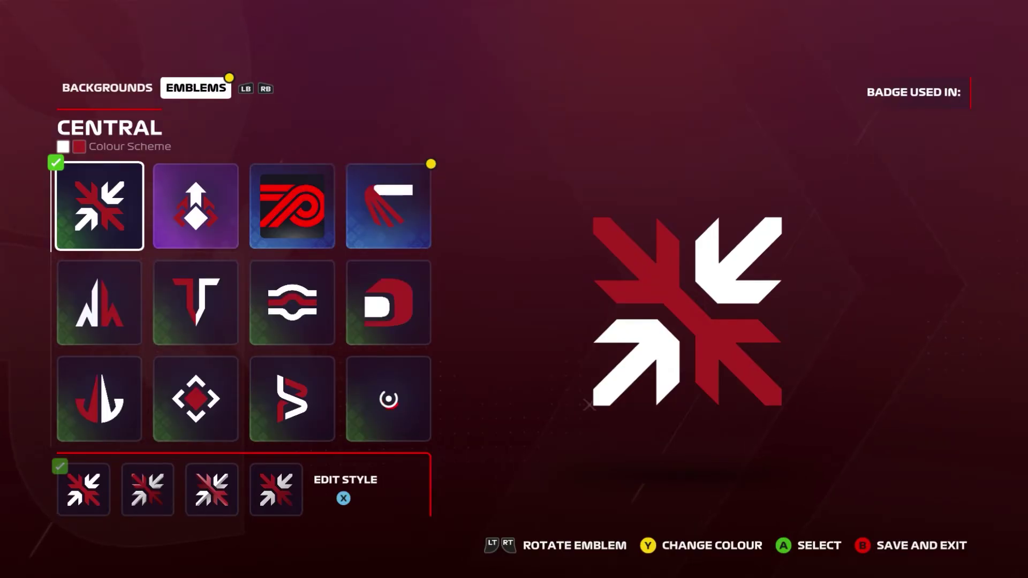
{"action": "key", "text": "Right"}
{"action": "key", "text": "Right"}
{"action": "key", "text": "Right"}
{"action": "key", "text": "Down"}
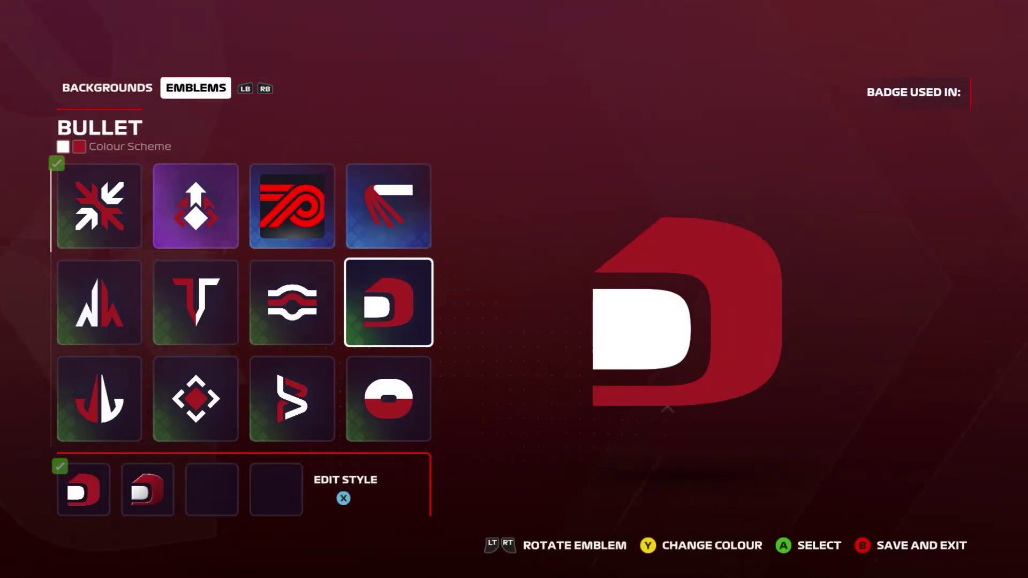
{"action": "key", "text": "Left"}
{"action": "key", "text": "Left"}
{"action": "key", "text": "Down"}
{"action": "key", "text": "Left"}
{"action": "key", "text": "Right"}
{"action": "key", "text": "Right"}
{"action": "key", "text": "Down"}
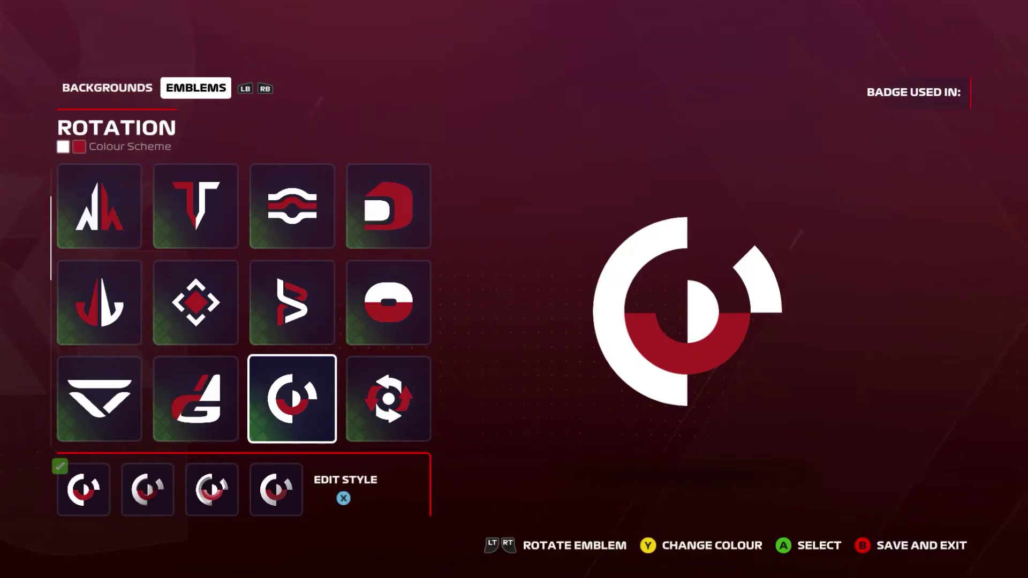
{"action": "key", "text": "Left"}
{"action": "key", "text": "Left"}
{"action": "key", "text": "Return"}
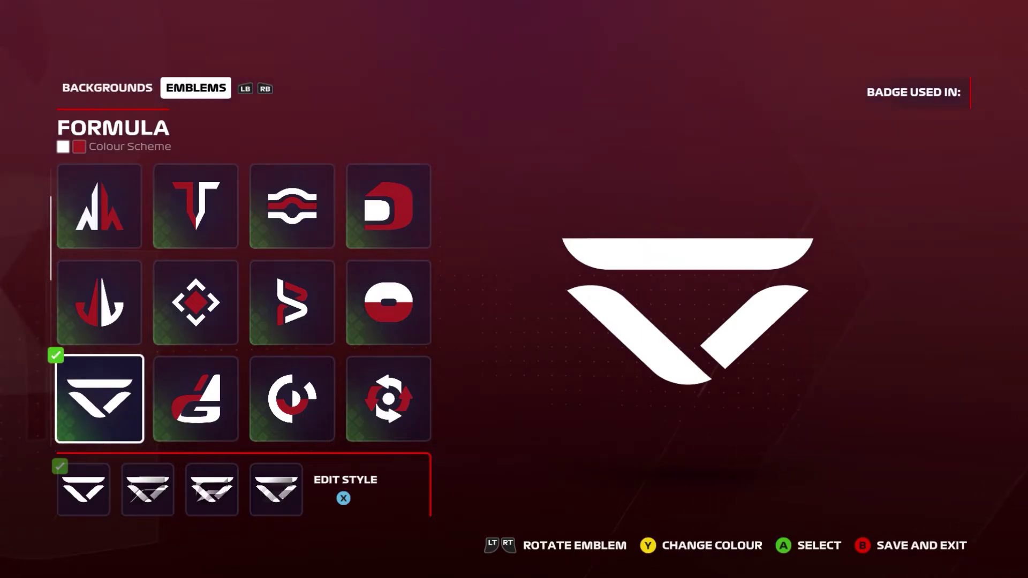
- Lower the saturation of the emblem's red colour in the colour settings
{"action": "key", "text": "y"}
{"action": "key", "text": "e"}
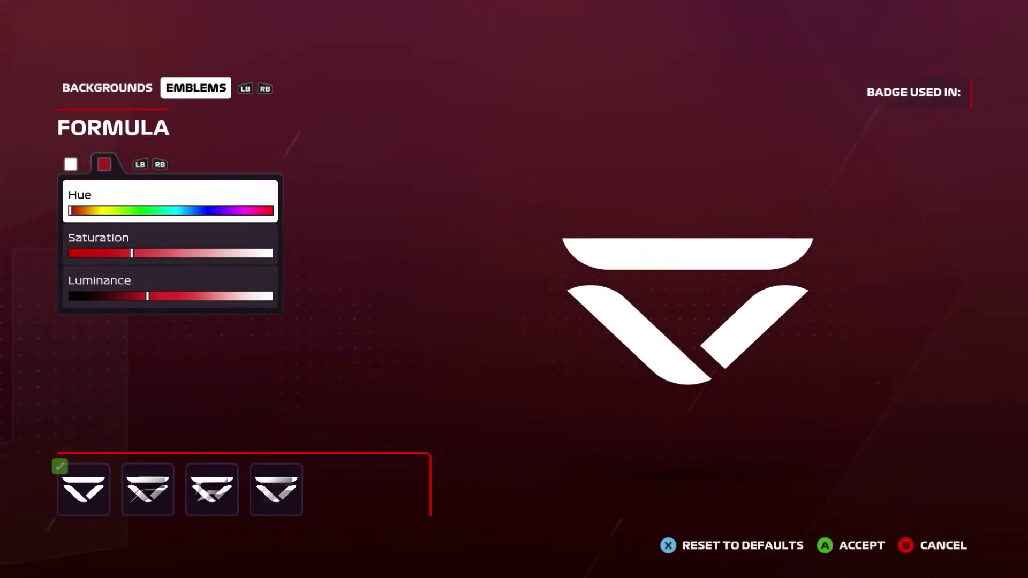
{"action": "key", "text": "Down"}
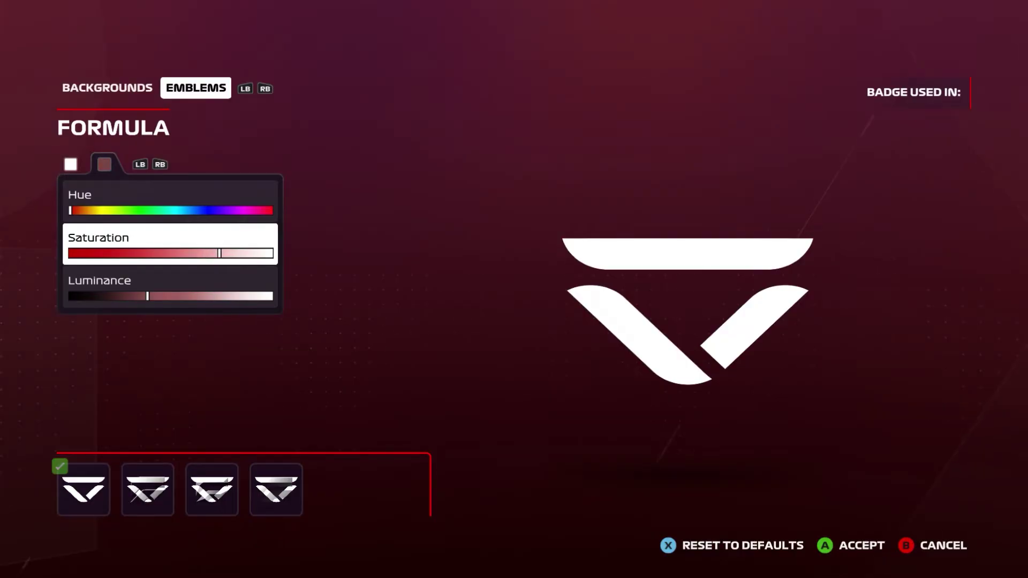
{"action": "key", "text": "Return"}
- Save the badge and apply it to Multiplayer & Super Licence, My Team Save 1 and Save 2
{"action": "key", "text": "Escape"}
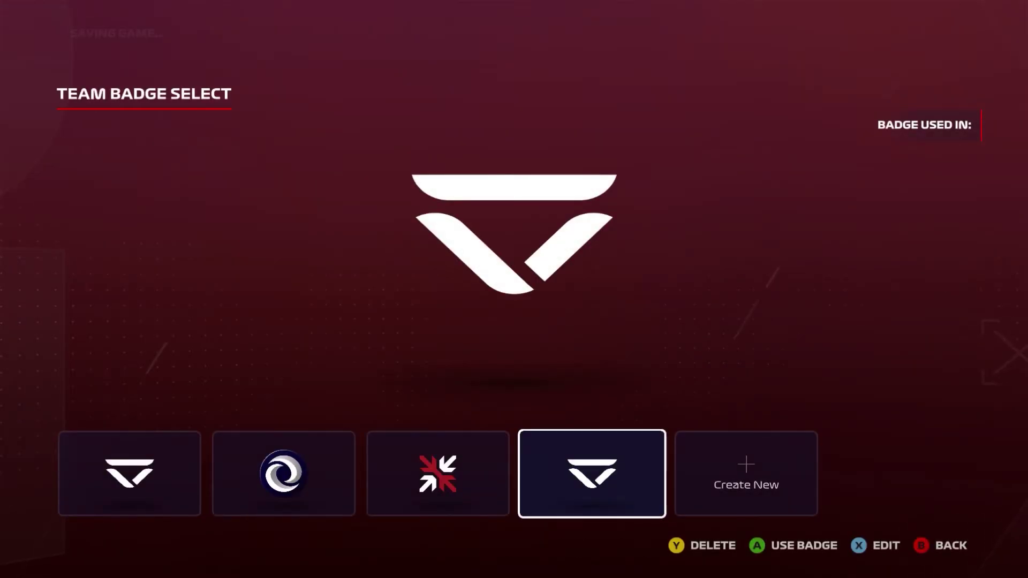
{"action": "key", "text": "Return"}
{"action": "key", "text": "Up"}
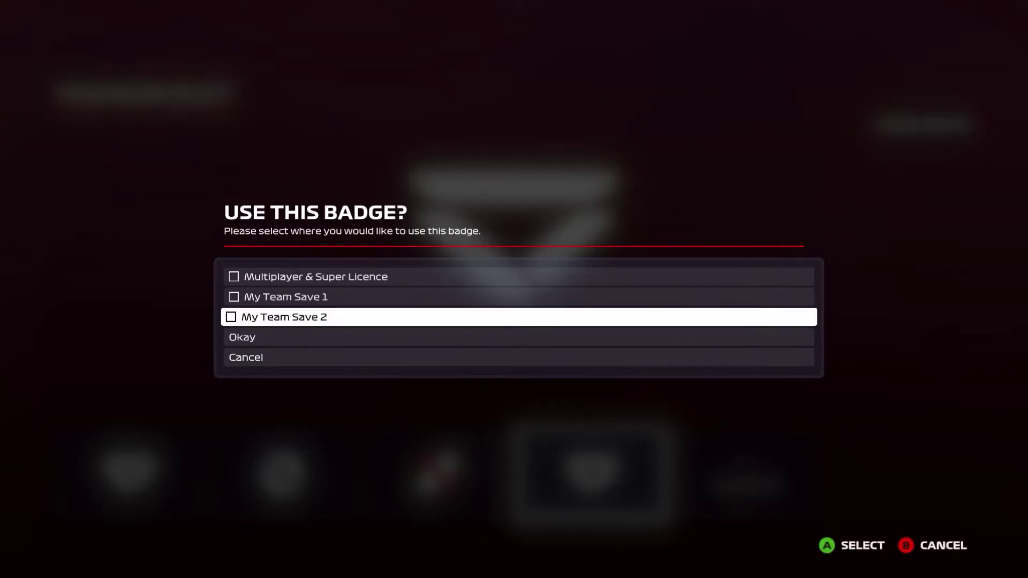
{"action": "key", "text": "Return"}
{"action": "key", "text": "Up"}
{"action": "key", "text": "Return"}
{"action": "key", "text": "Up"}
{"action": "key", "text": "Return"}
{"action": "key", "text": "Down"}
{"action": "key", "text": "Down"}
{"action": "key", "text": "Down"}
{"action": "key", "text": "Return"}
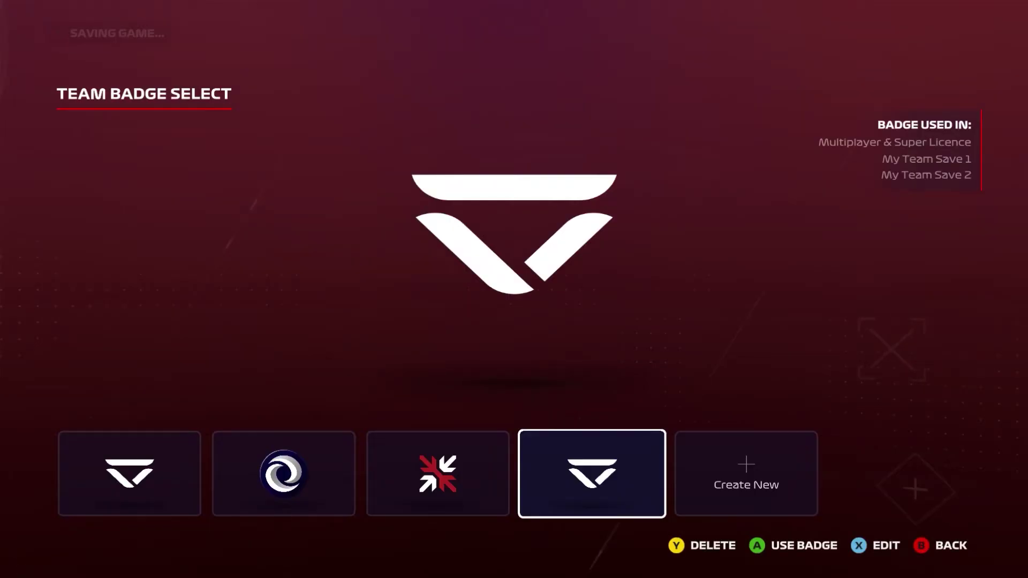
- Check the new badge on the Super Licence in the Player Card Hub, then return to Customisation
{"action": "key", "text": "Escape"}
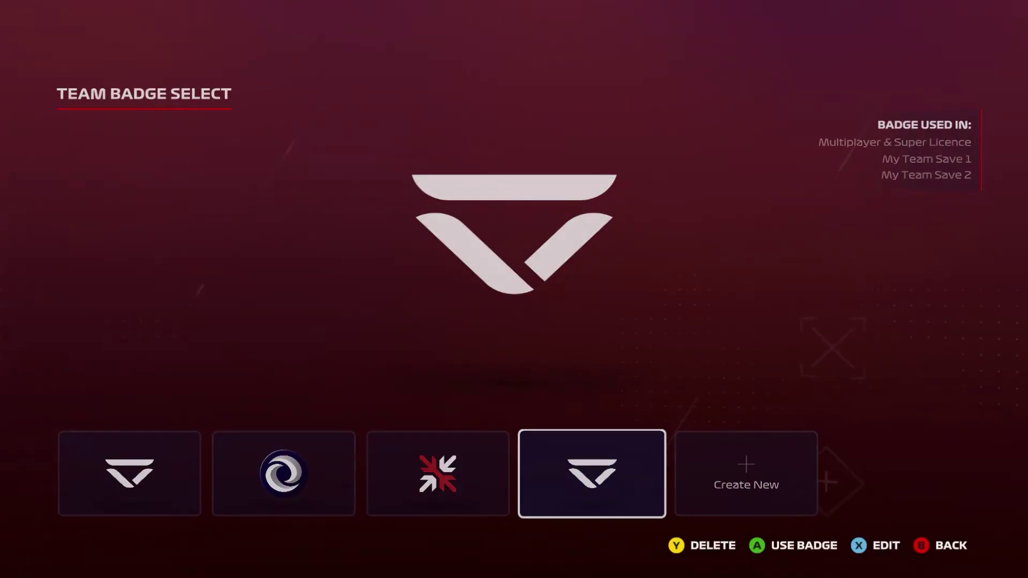
{"action": "key", "text": "Return"}
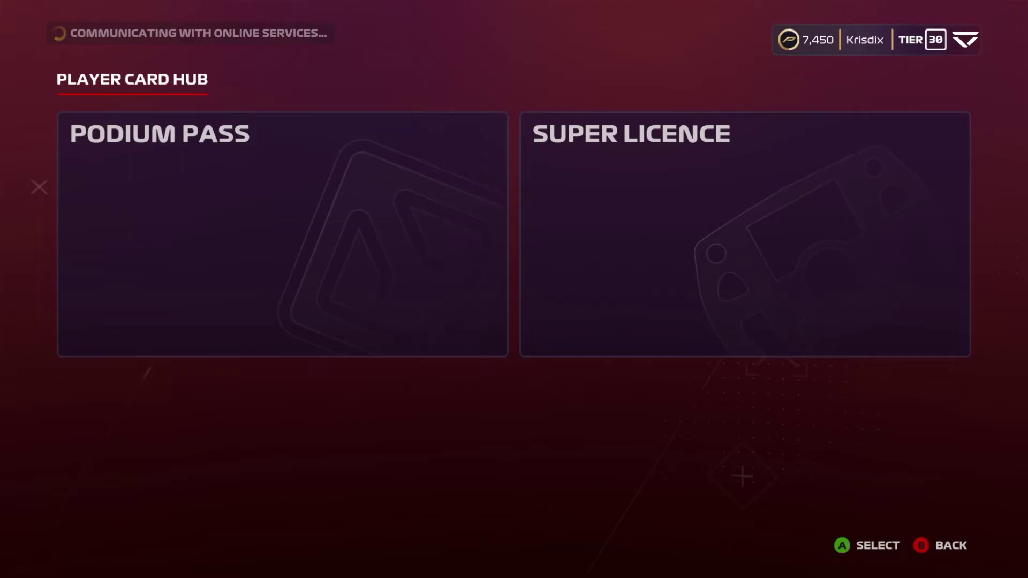
{"action": "key", "text": "Return"}
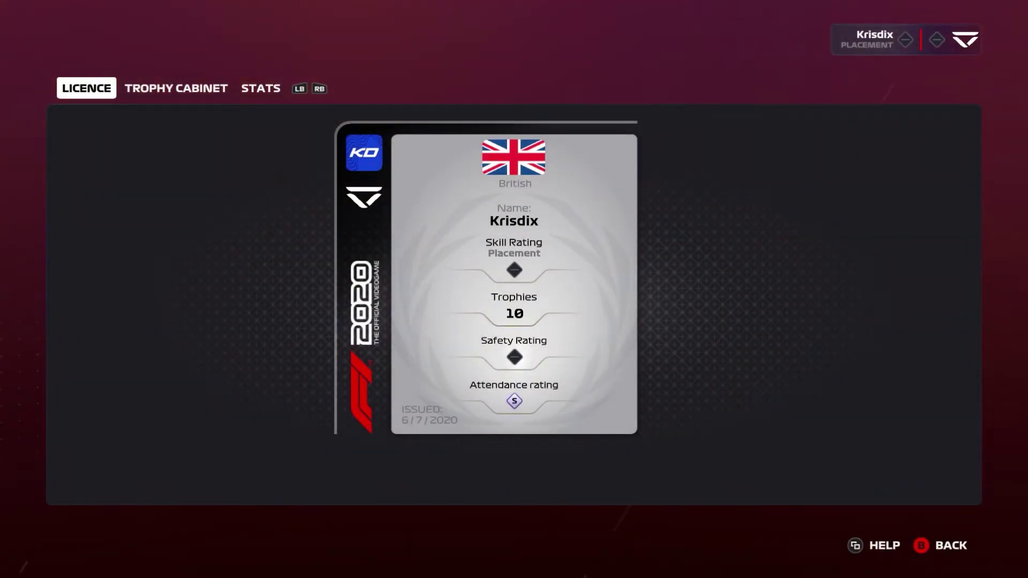
{"action": "key", "text": "Escape"}
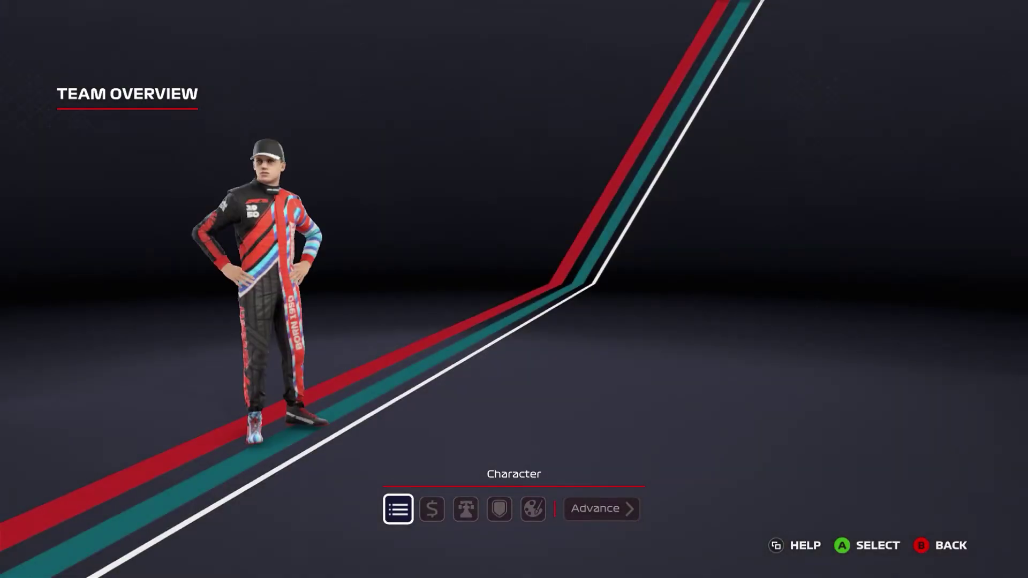
- Start My Team with the first character, team name Tutorial, the first sponsor and Honda power
{"action": "key", "text": "Return"}
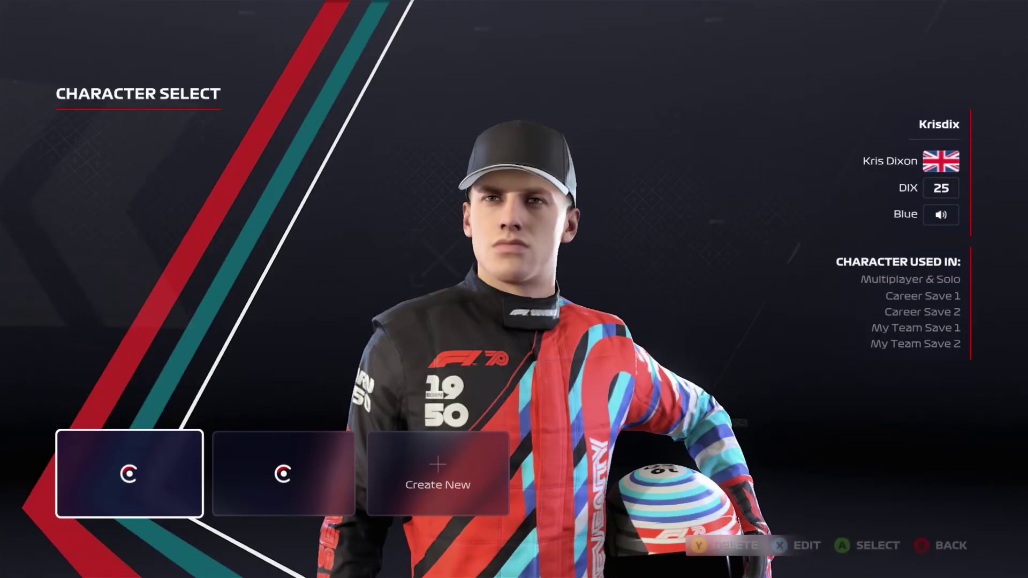
{"action": "key", "text": "Return"}
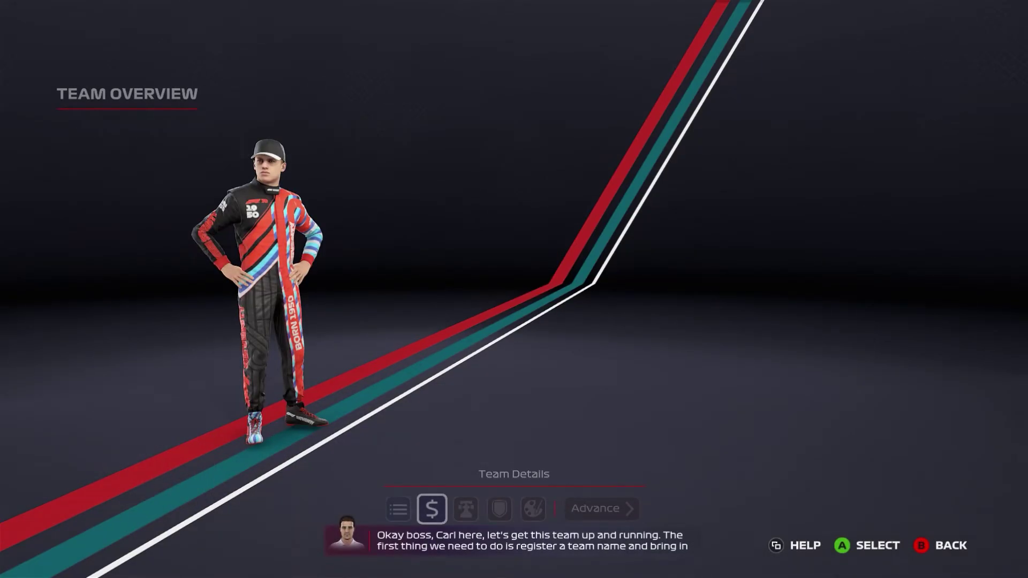
{"action": "key", "text": "Return"}
{"action": "key", "text": "Return"}
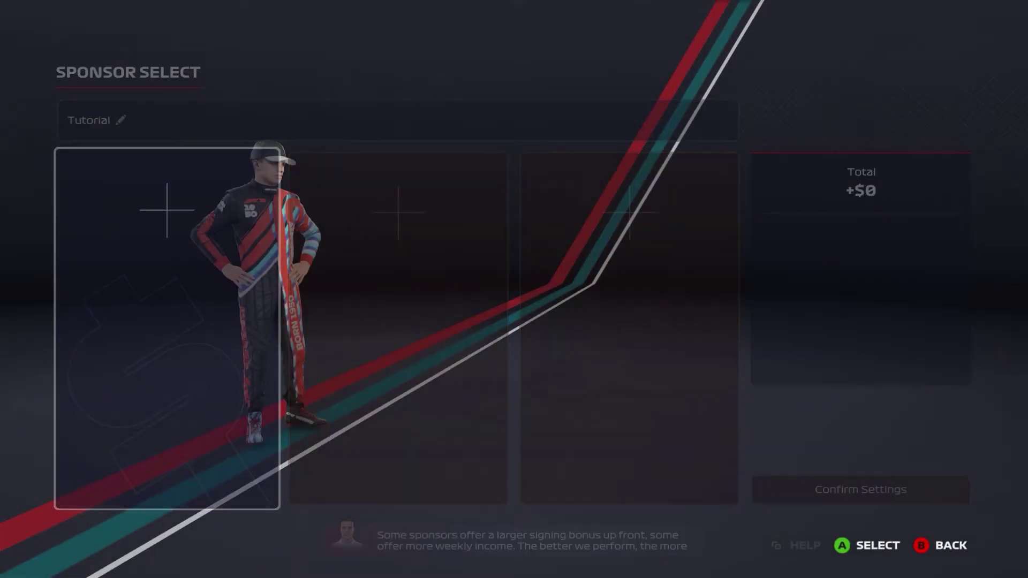
{"action": "key", "text": "Return"}
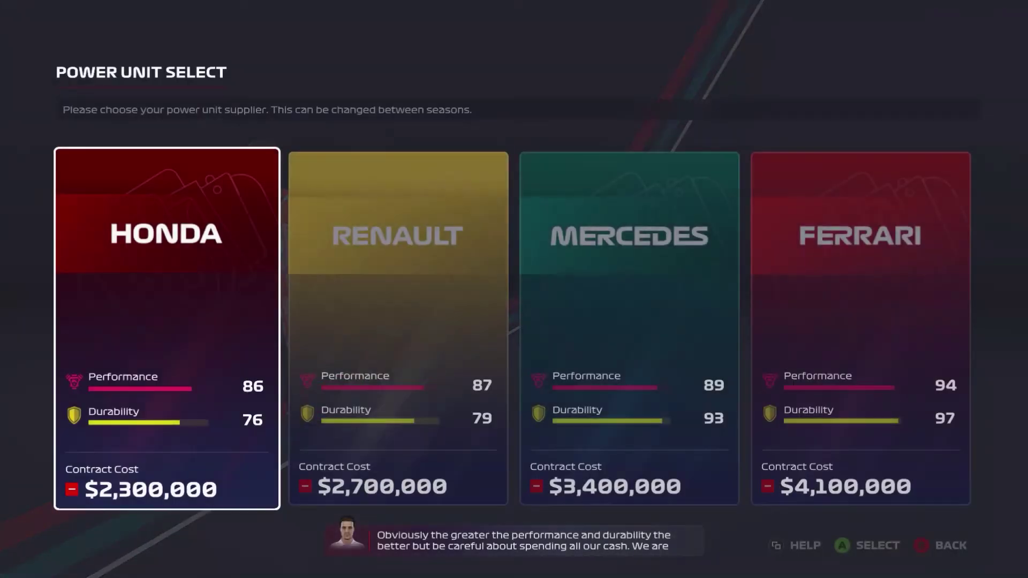
{"action": "key", "text": "Return"}
{"action": "key", "text": "Return"}
{"action": "key", "text": "Return"}
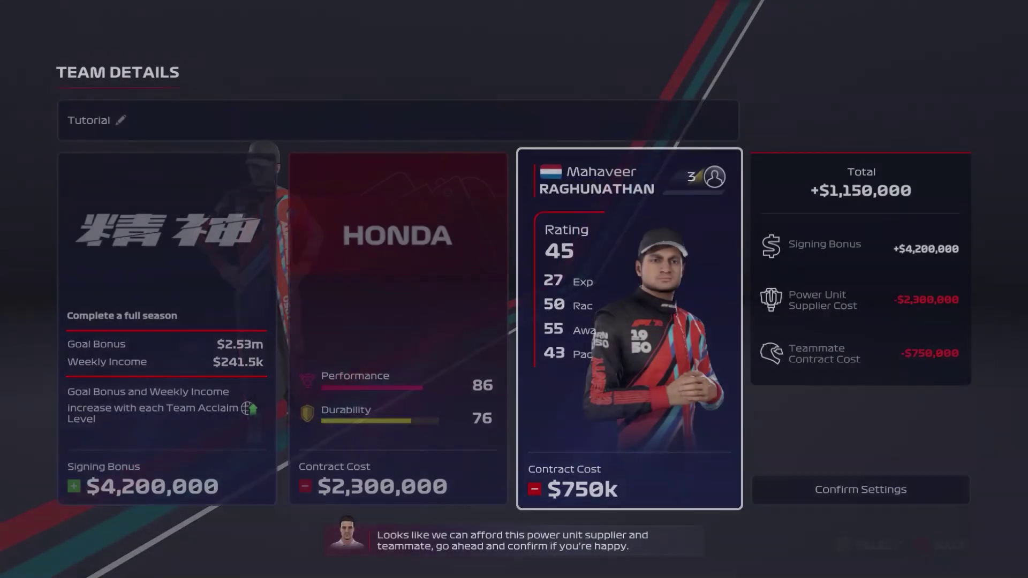
- Confirm the team settings and choose the blue livery for the car
{"action": "key", "text": "Return"}
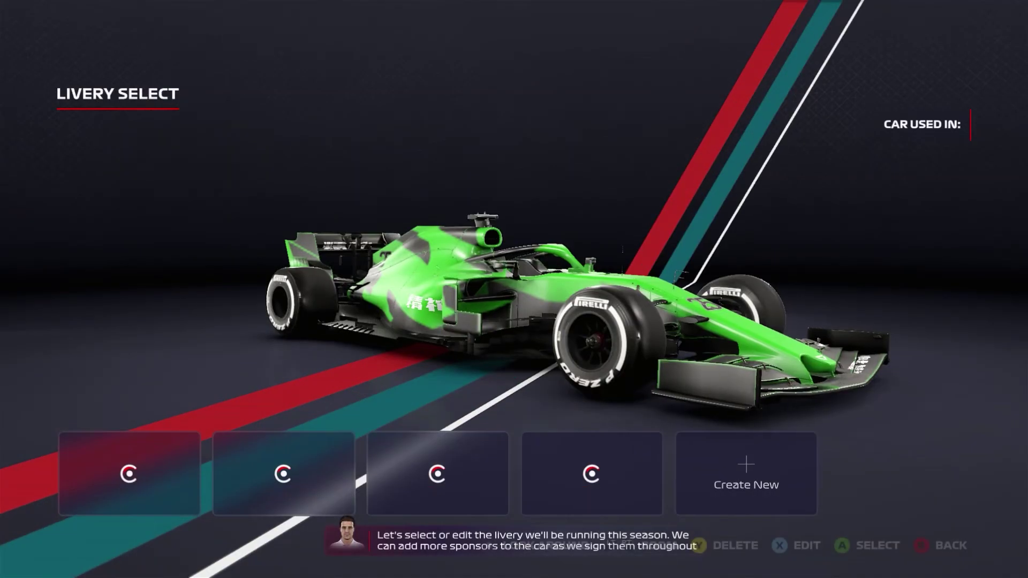
{"action": "key", "text": "Right"}
{"action": "key", "text": "Return"}
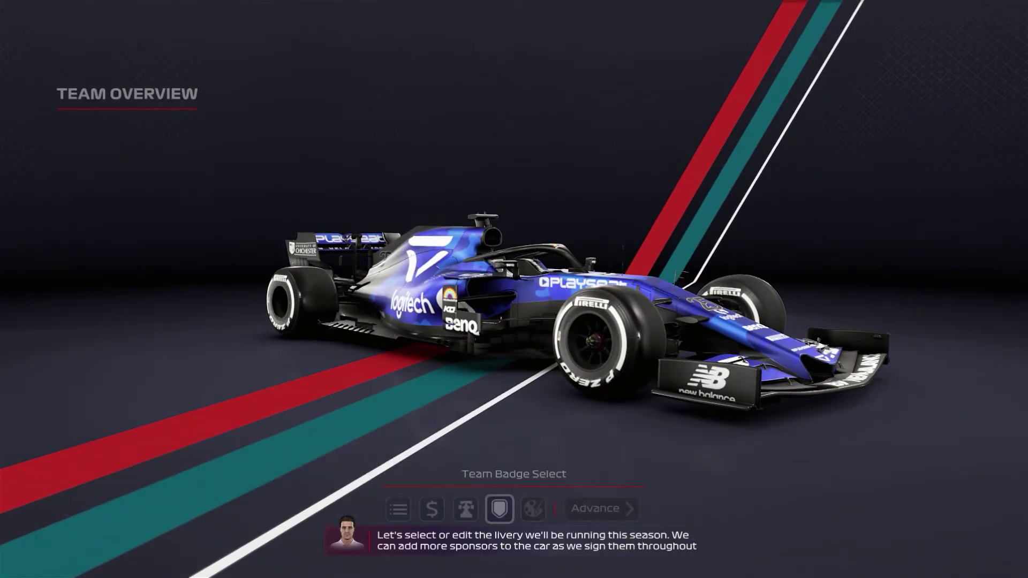
{"action": "key", "text": "Return"}
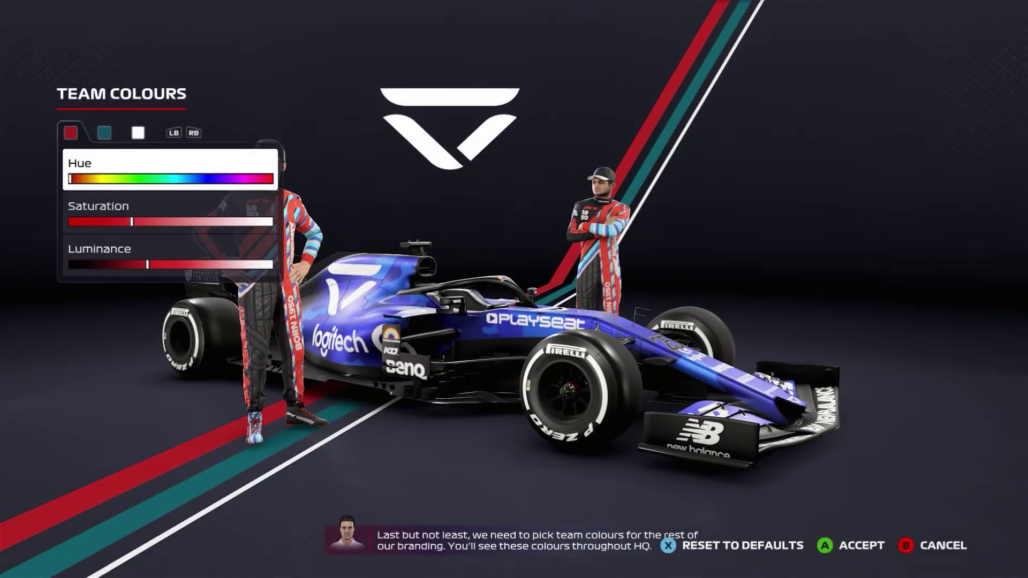
- Set the first team colour to blue and the second to black, then accept
{"action": "key", "text": "Right"}
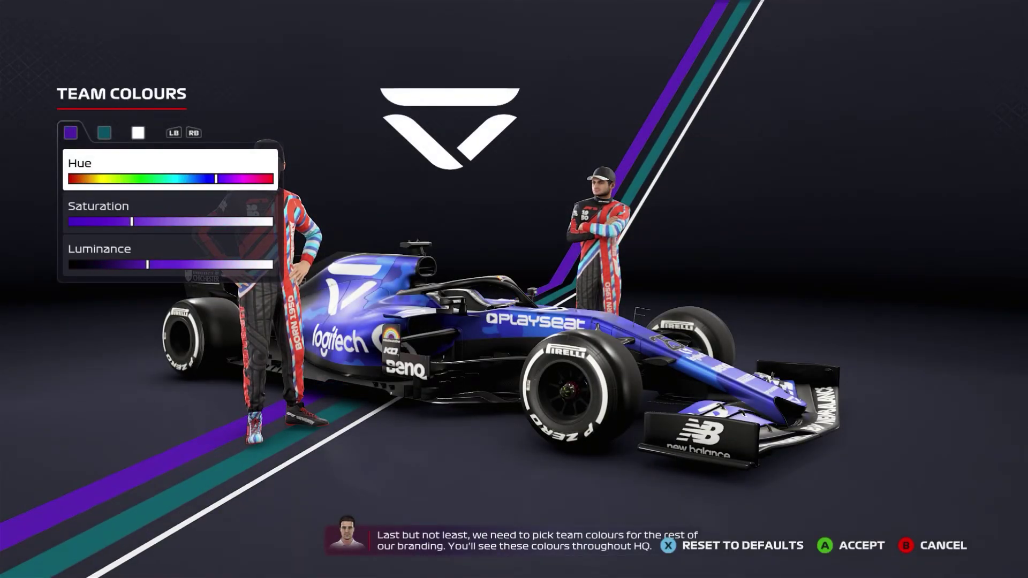
{"action": "key", "text": "Left"}
{"action": "key", "text": "Page_Down"}
{"action": "key", "text": "Down"}
{"action": "key", "text": "Down"}
{"action": "key", "text": "Left"}
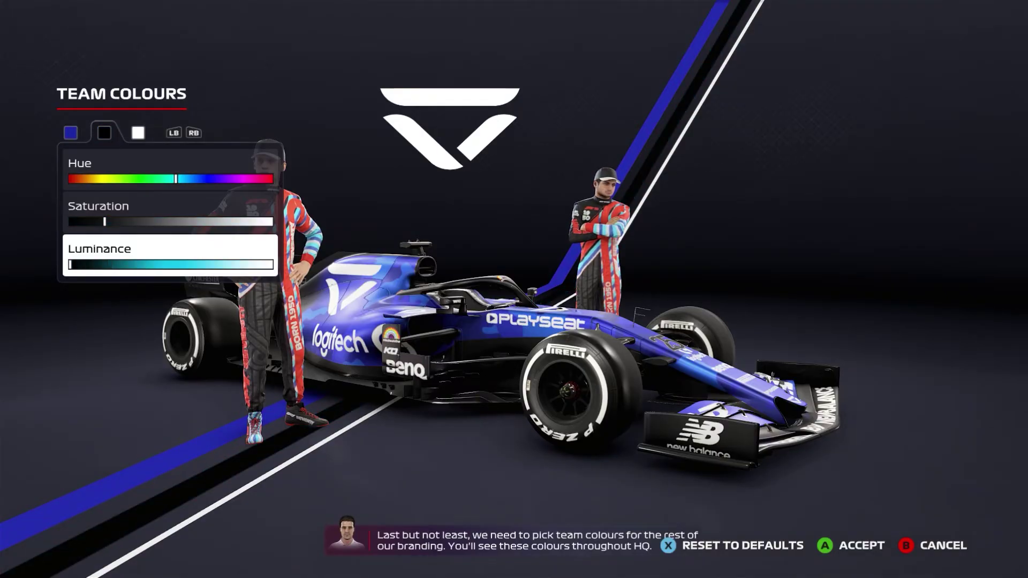
{"action": "key", "text": "Return"}
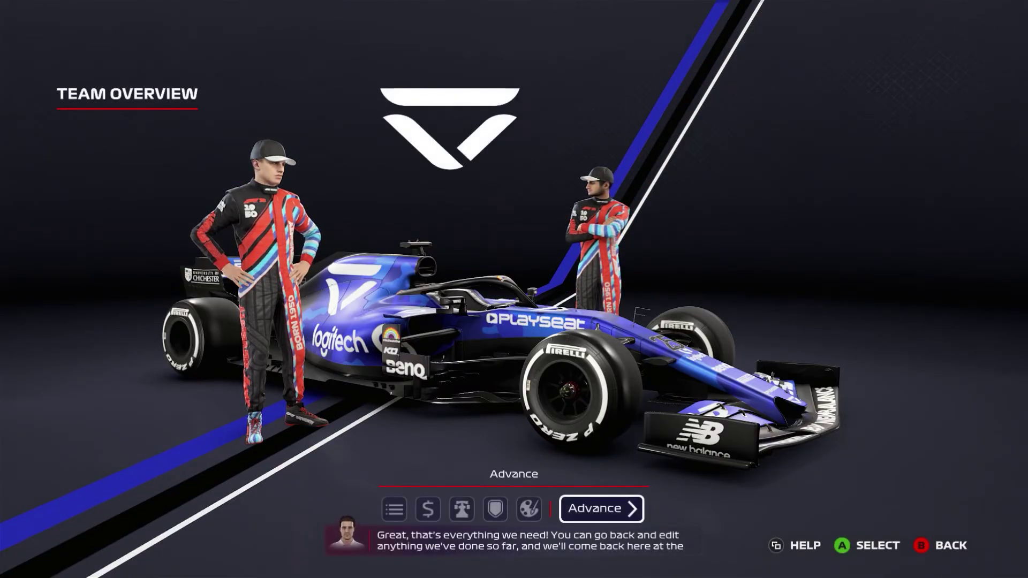